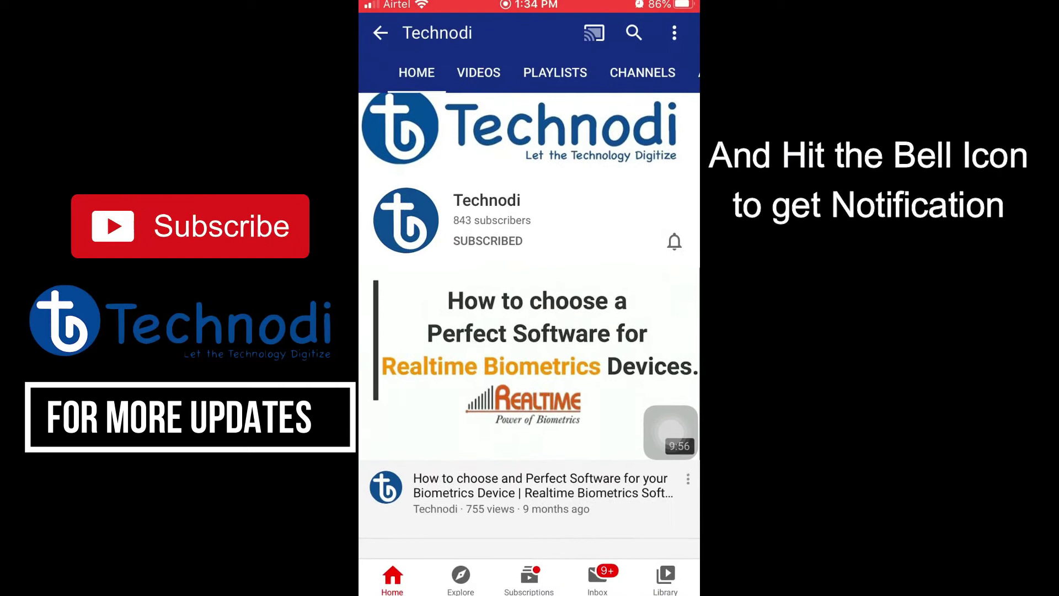
Step: Set the Technodi channel's notification bell to All notifications
click(672, 241)
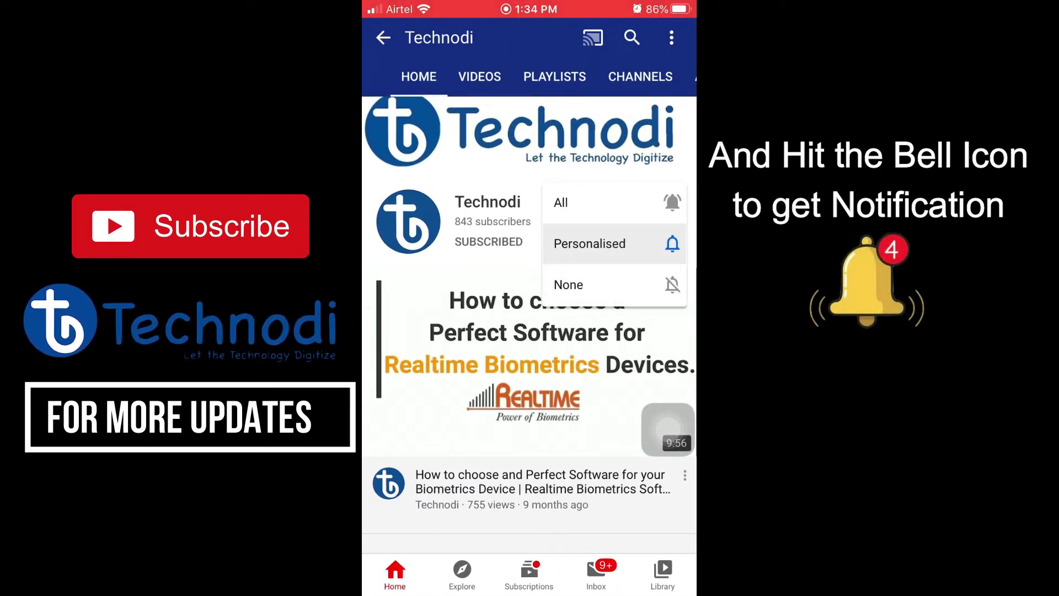
click(561, 202)
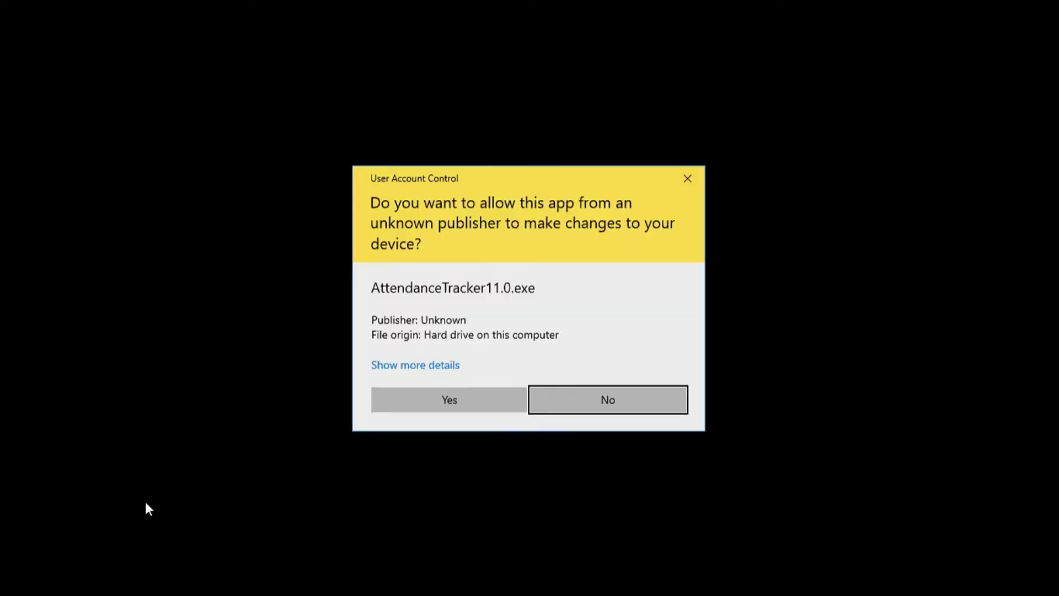
Step: Allow Realtime Tracker to run and log in with the default administrator user name and password
key(alt+y)
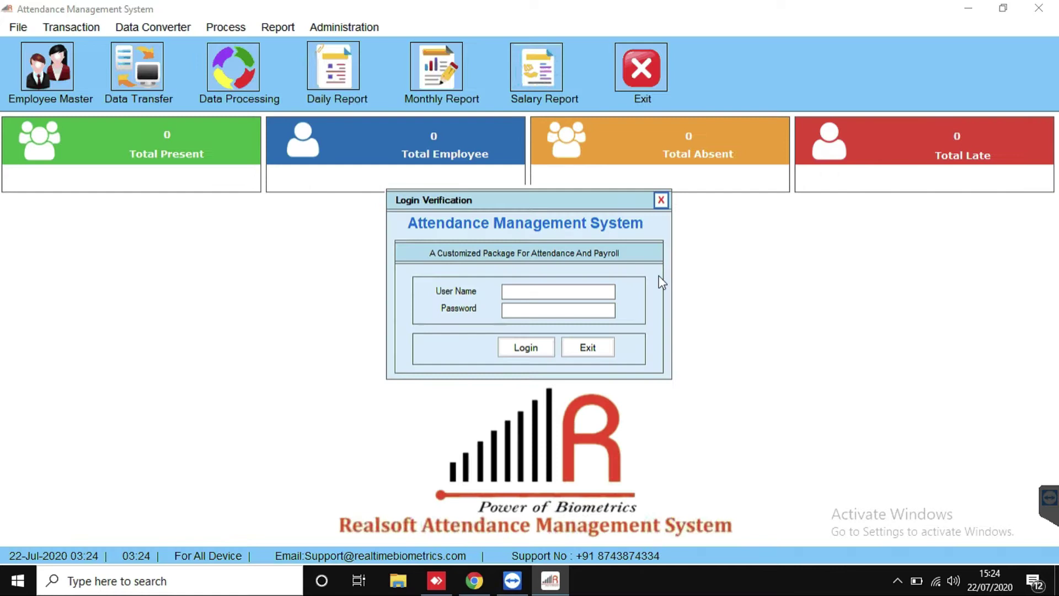
click(557, 289)
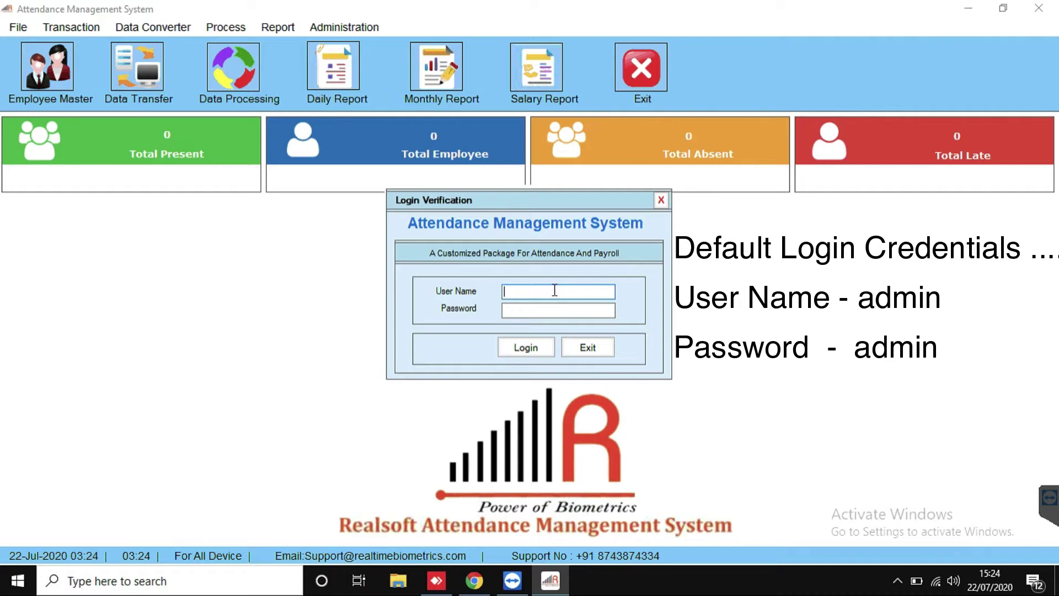
key(Tab)
text(adm)
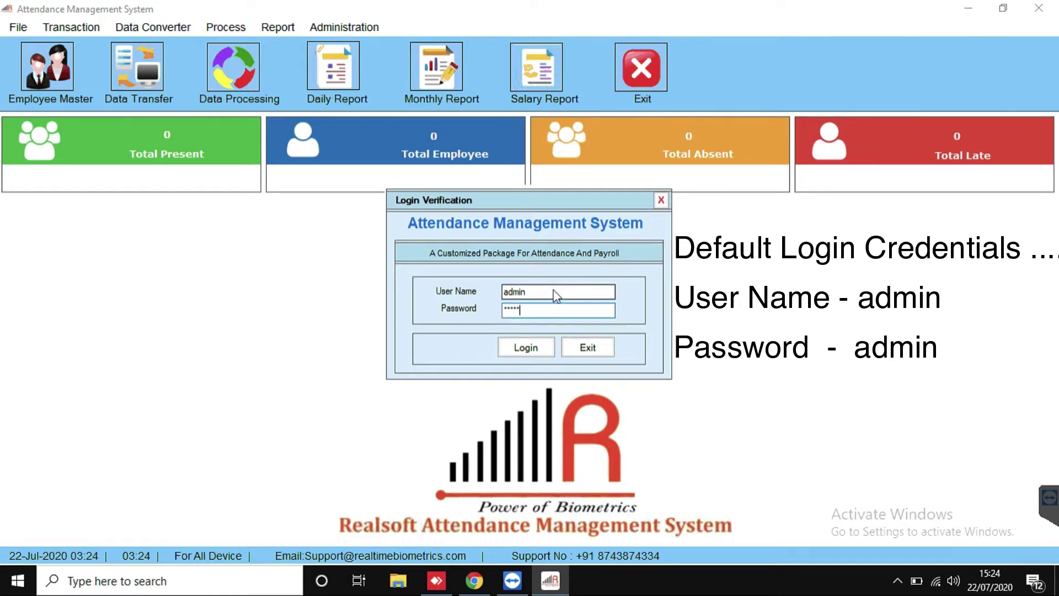
click(530, 354)
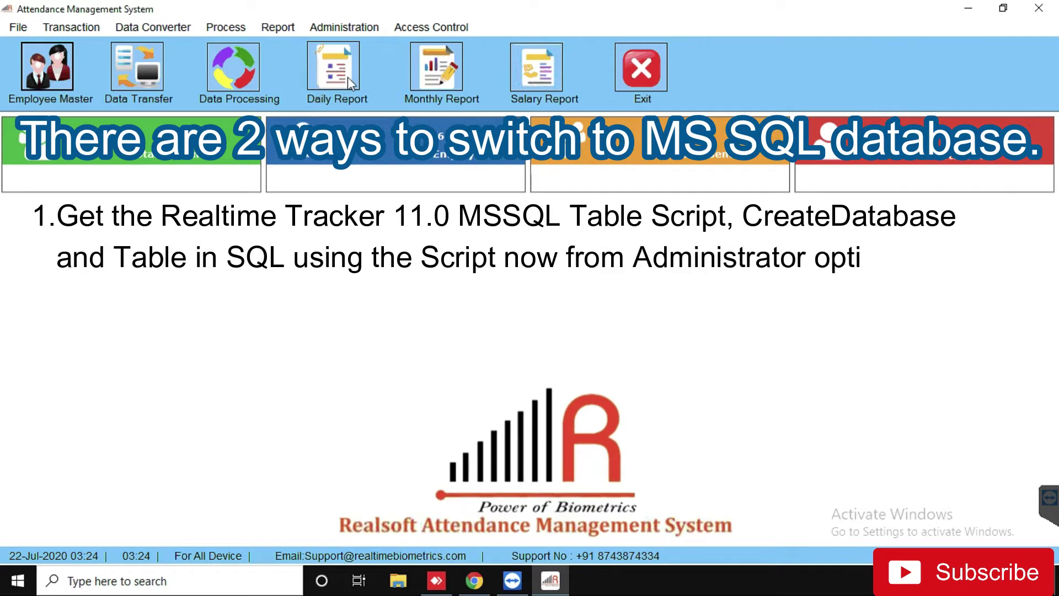
click(354, 29)
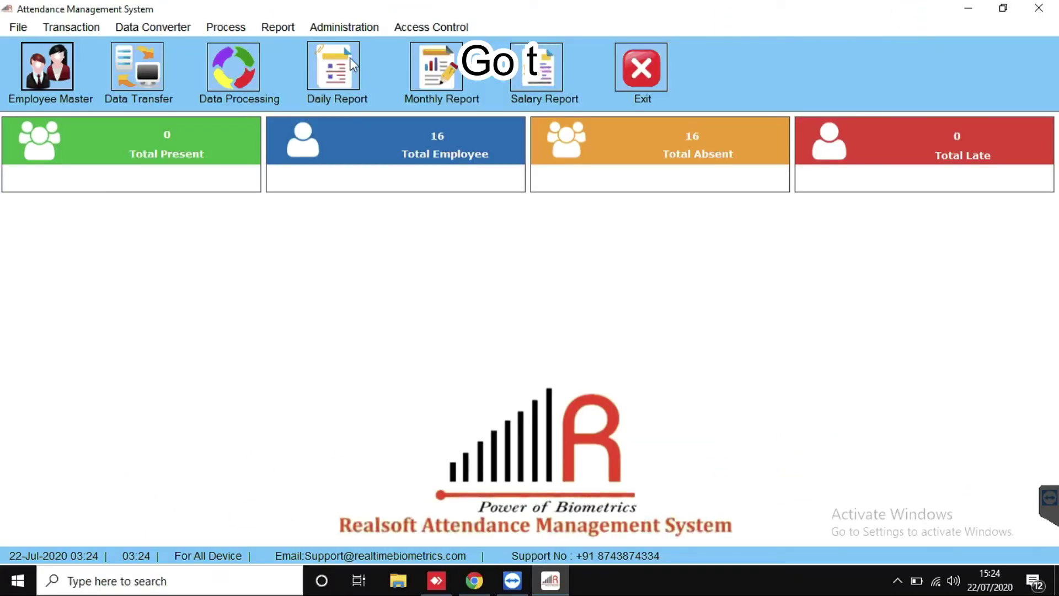
Step: Open Administration > Data Back Mode, choose SQL SERVER, and select the server name's machine part
click(349, 28)
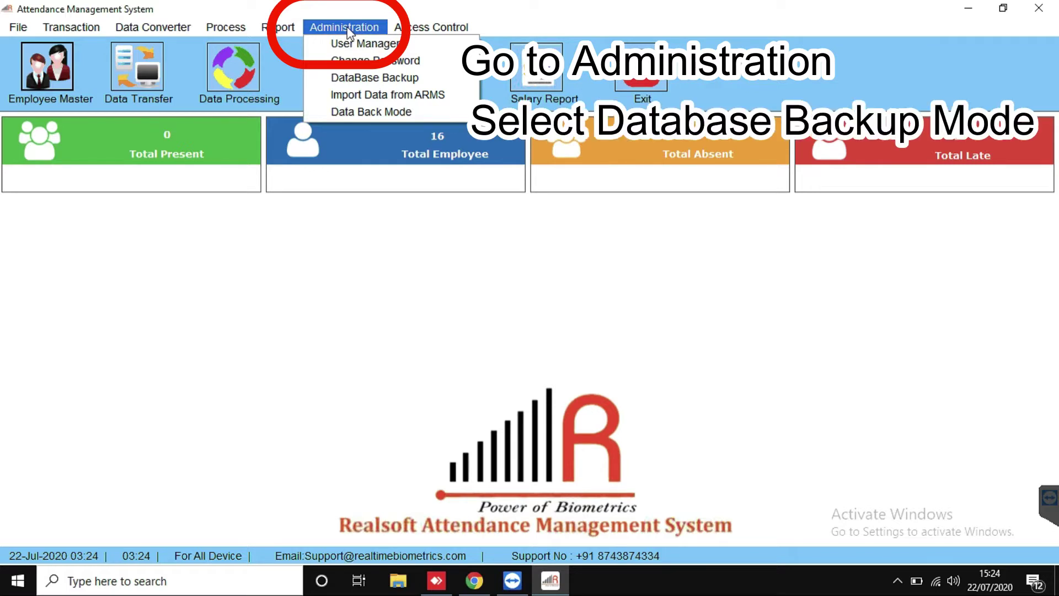
click(353, 112)
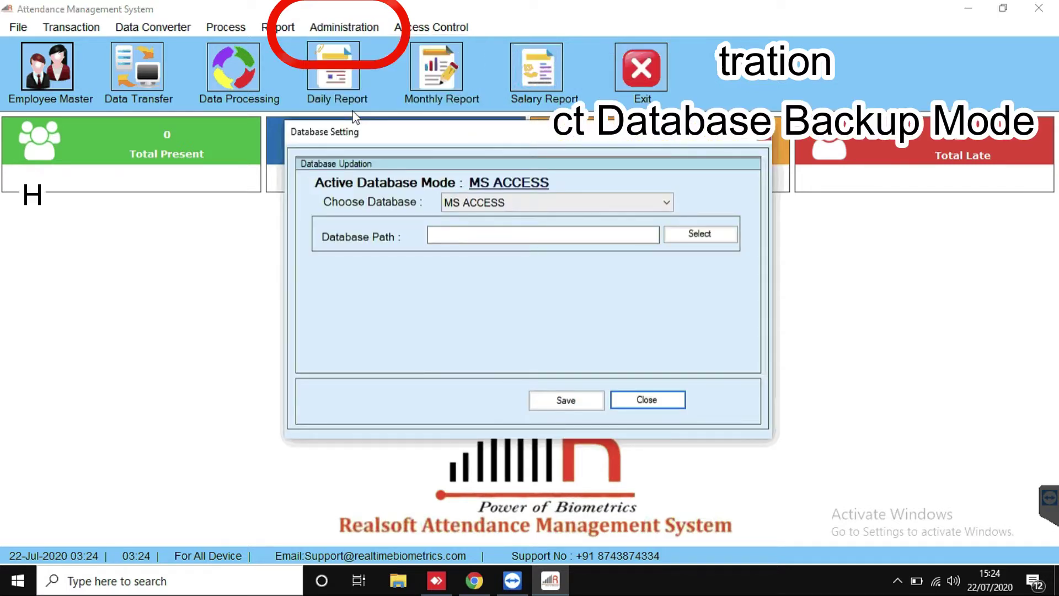
click(666, 202)
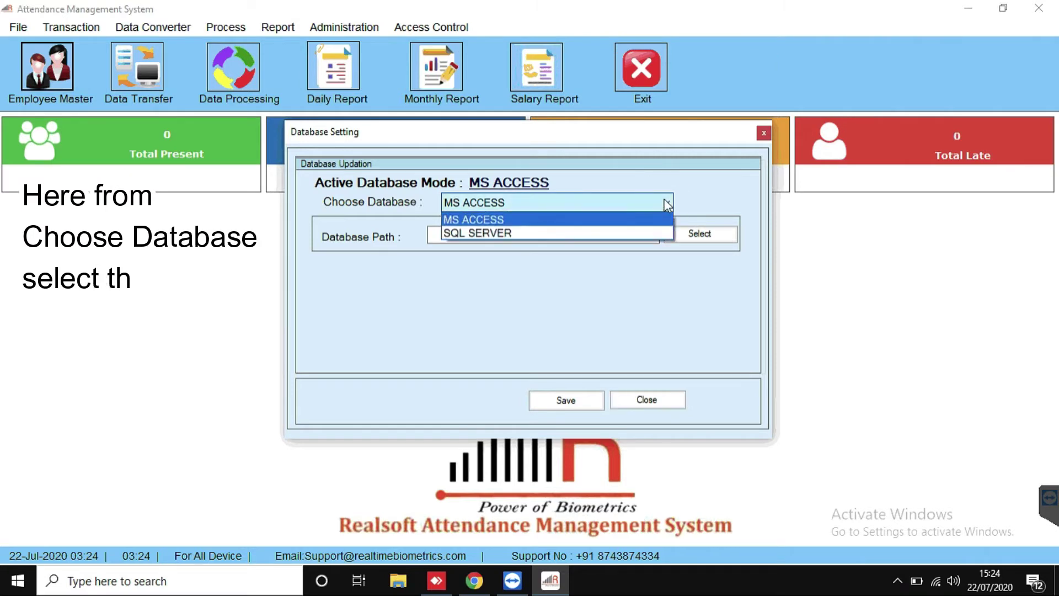
click(472, 234)
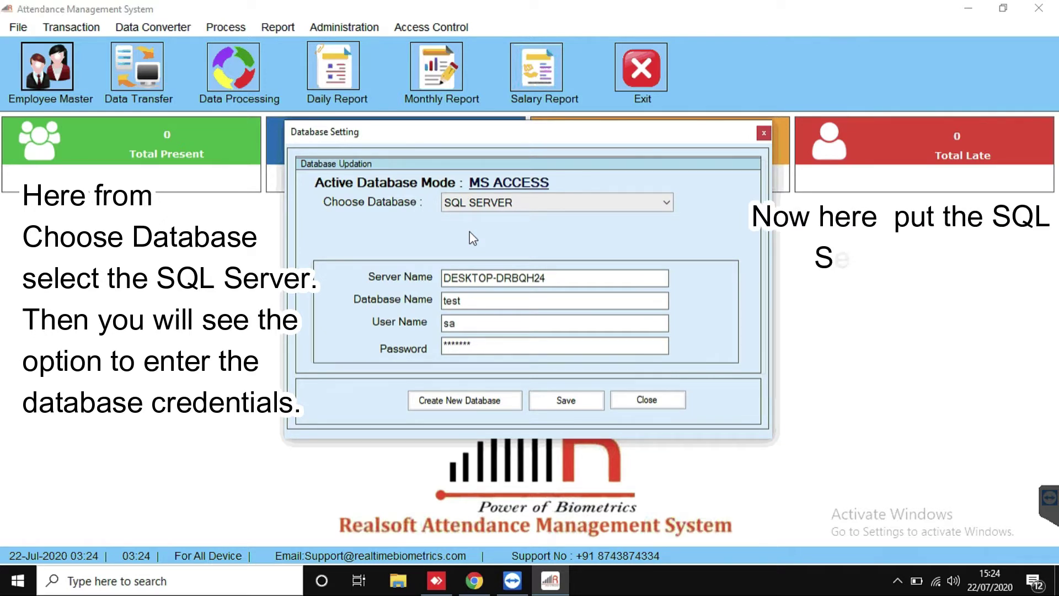
drag(546, 278, 475, 346)
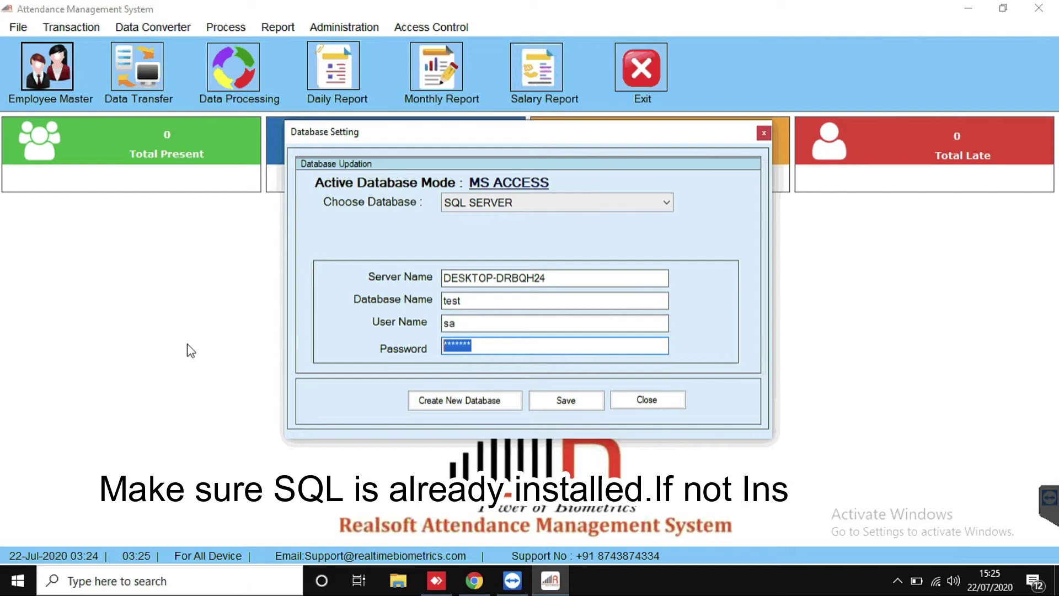
Step: Search Windows for 'sql' and launch SQL Server 2014 Management Studio
key(super)
text(s)
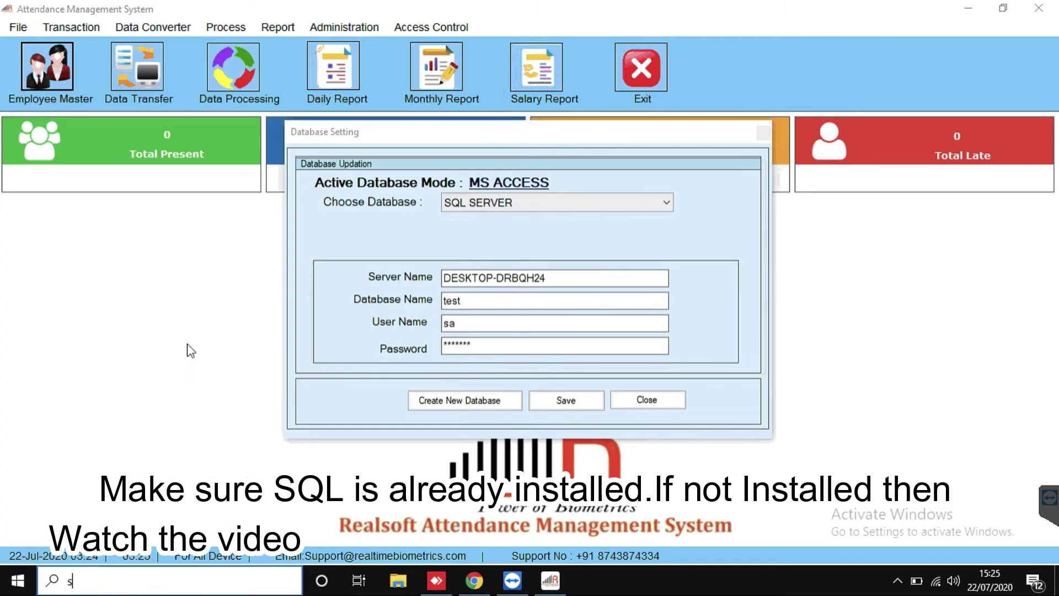
text(ql)
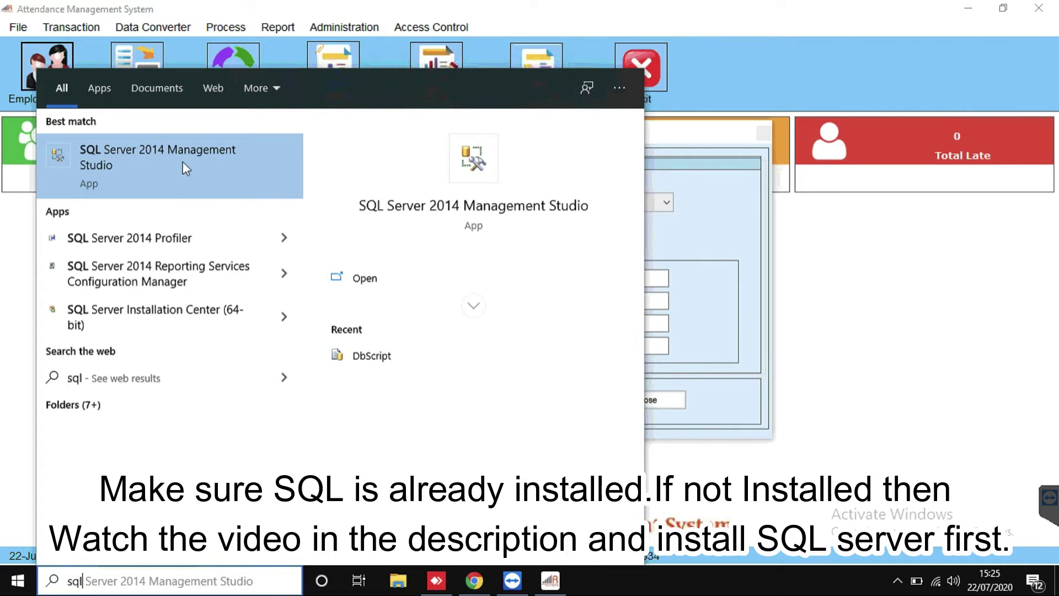
click(142, 166)
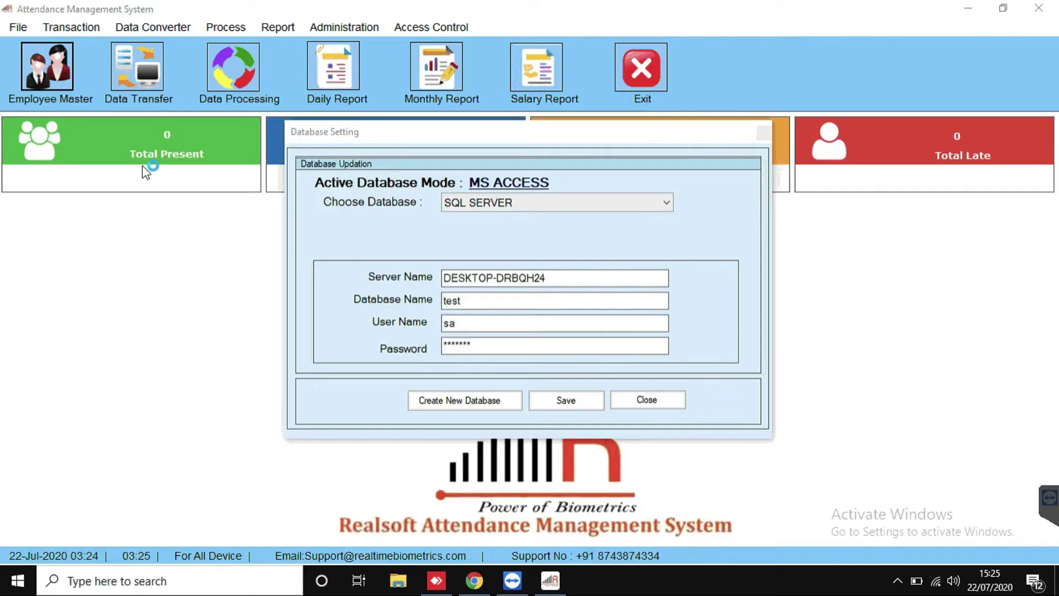
Step: Close the Database Setting dialog and connect Management Studio to the SQL server
click(646, 401)
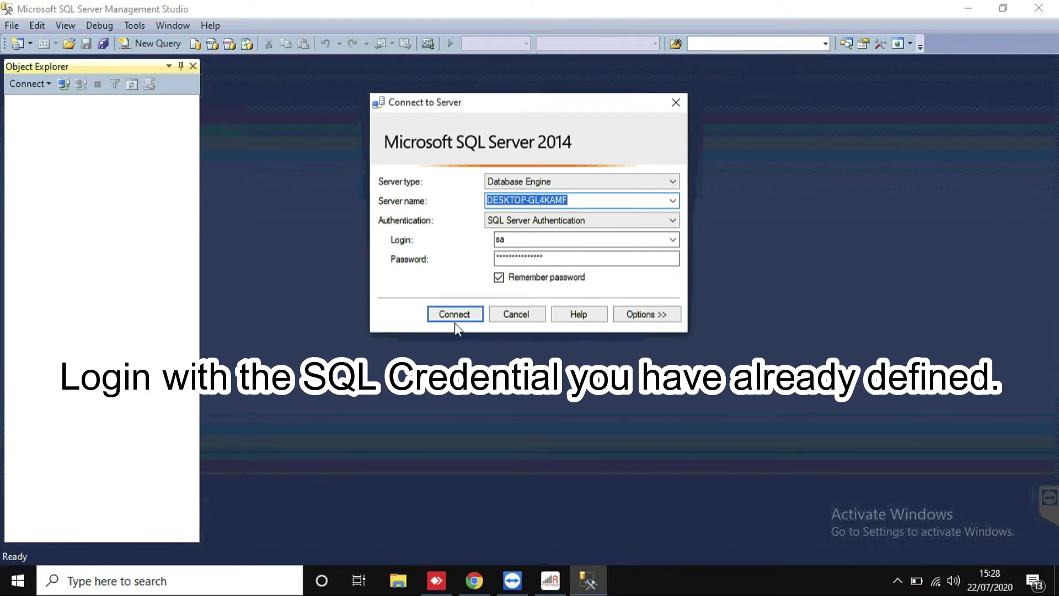
click(451, 315)
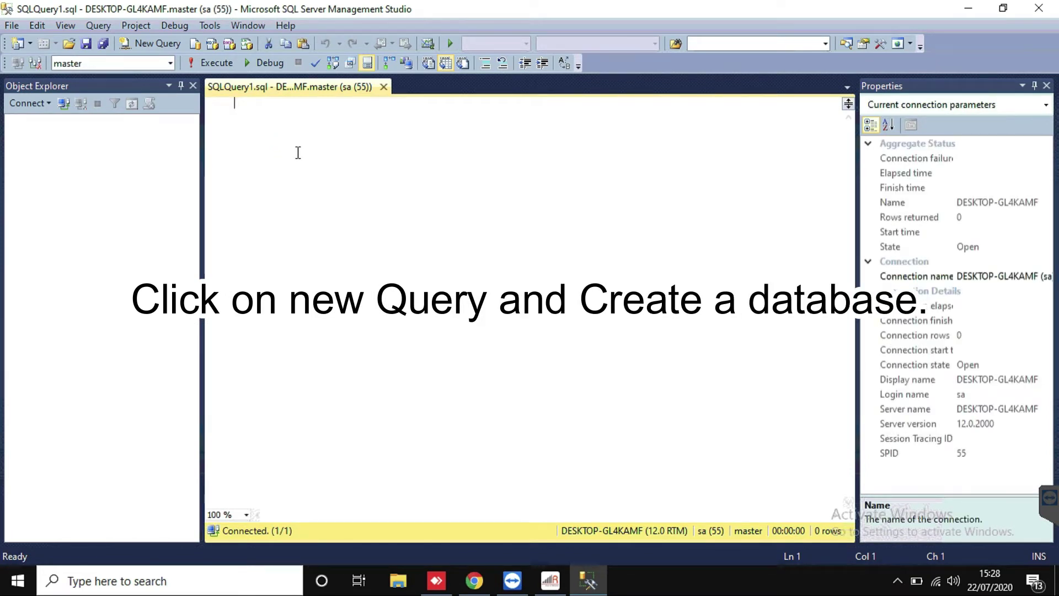
Step: Create the realtime_tracker11 database with a CREATE DATABASE query, correcting the name's typos
text(create datas)
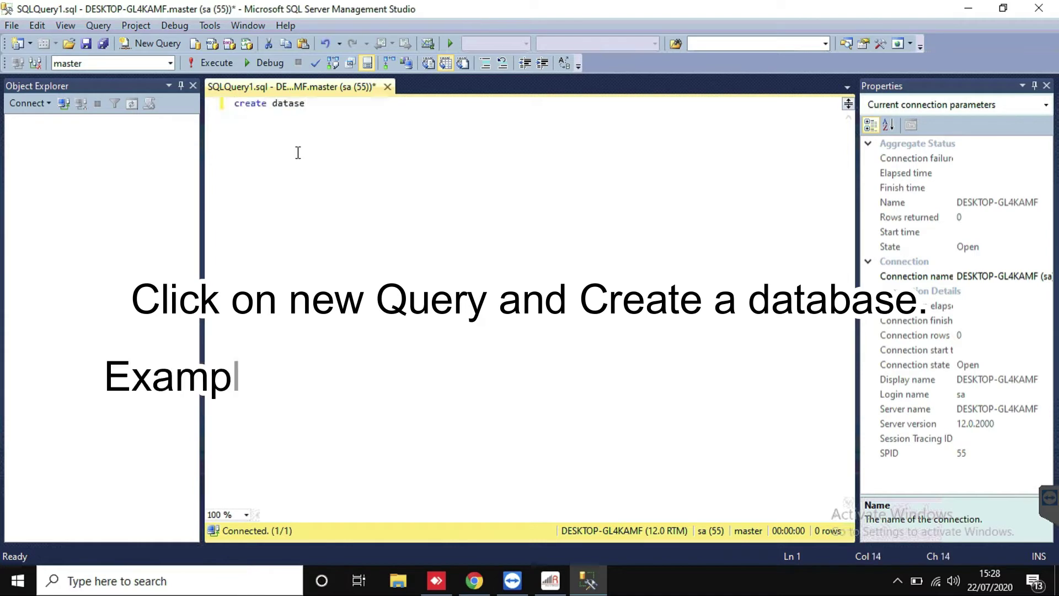
key(BackSpace)
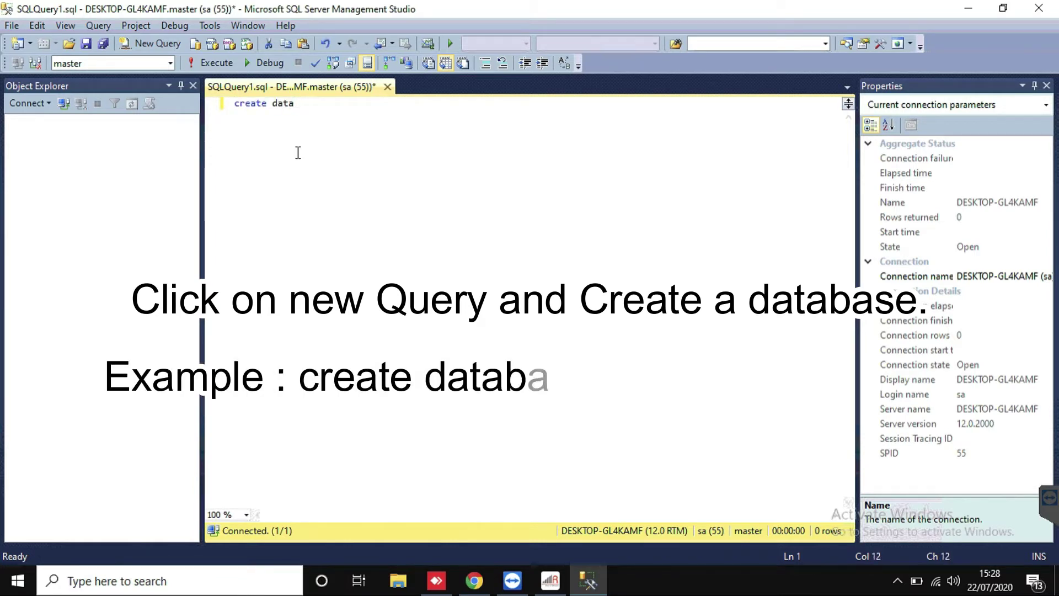
text(base realtim)
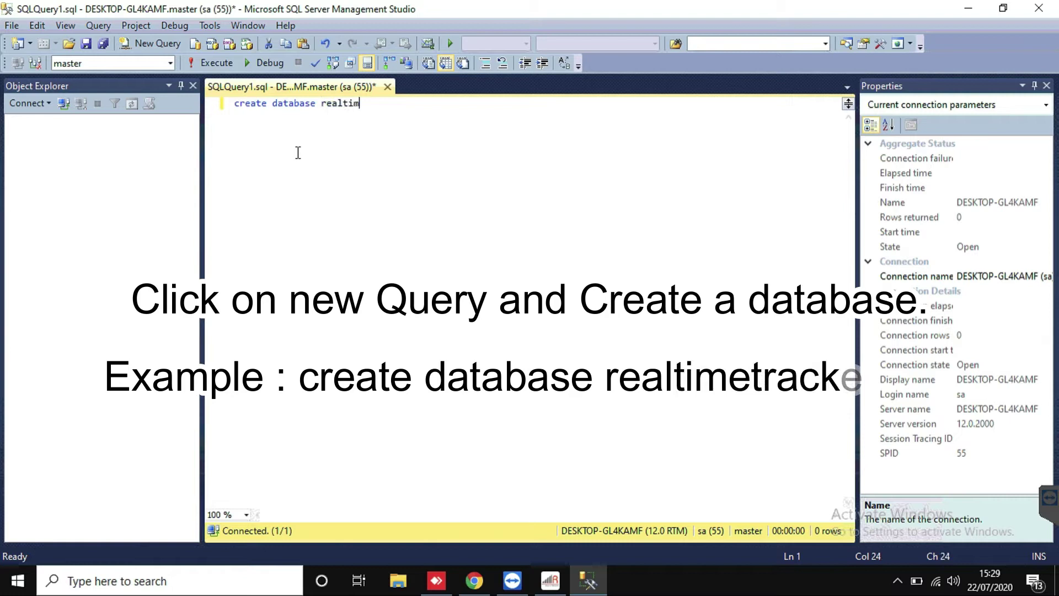
text(etracker11.0)
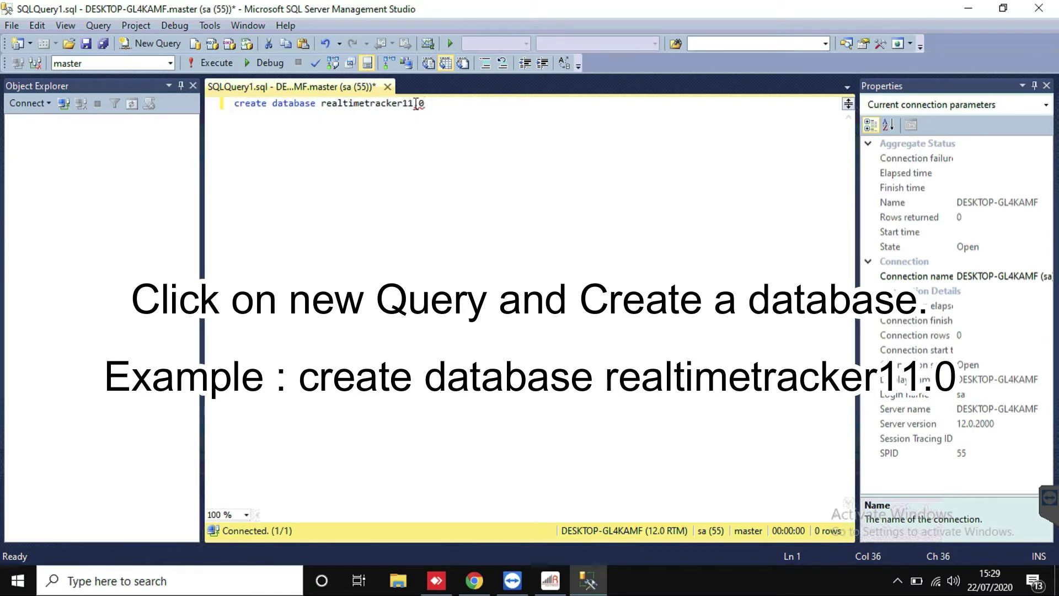
key(BackSpace)
key(BackSpace)
click(217, 63)
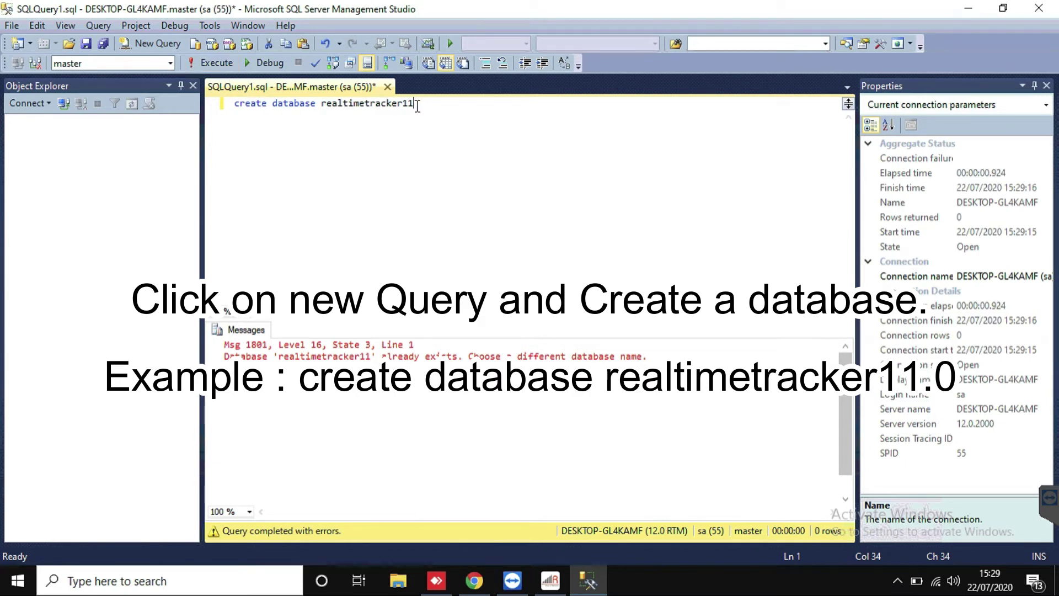
click(364, 104)
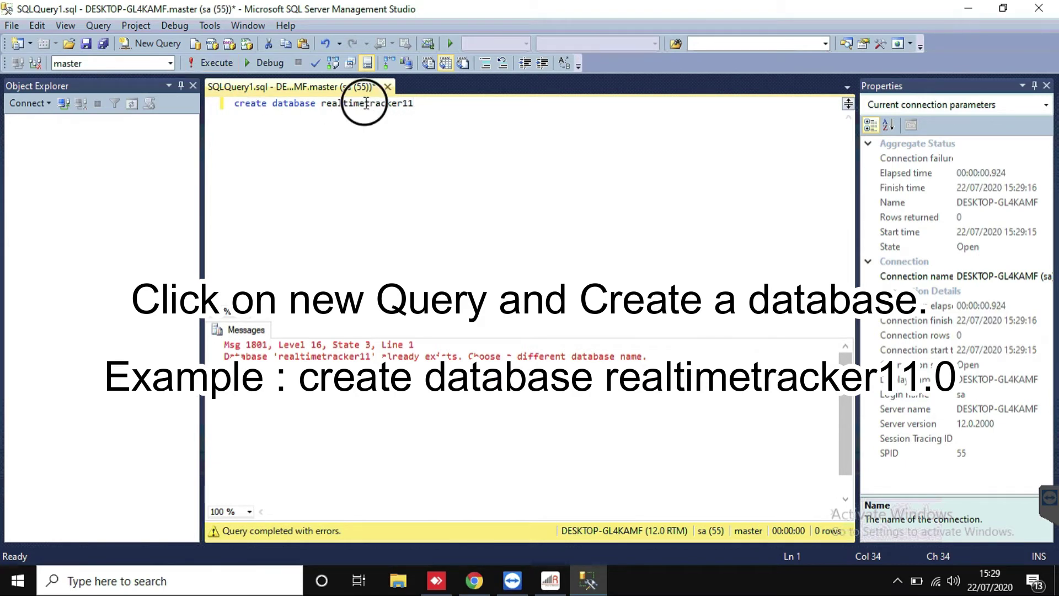
text(_)
key(F5)
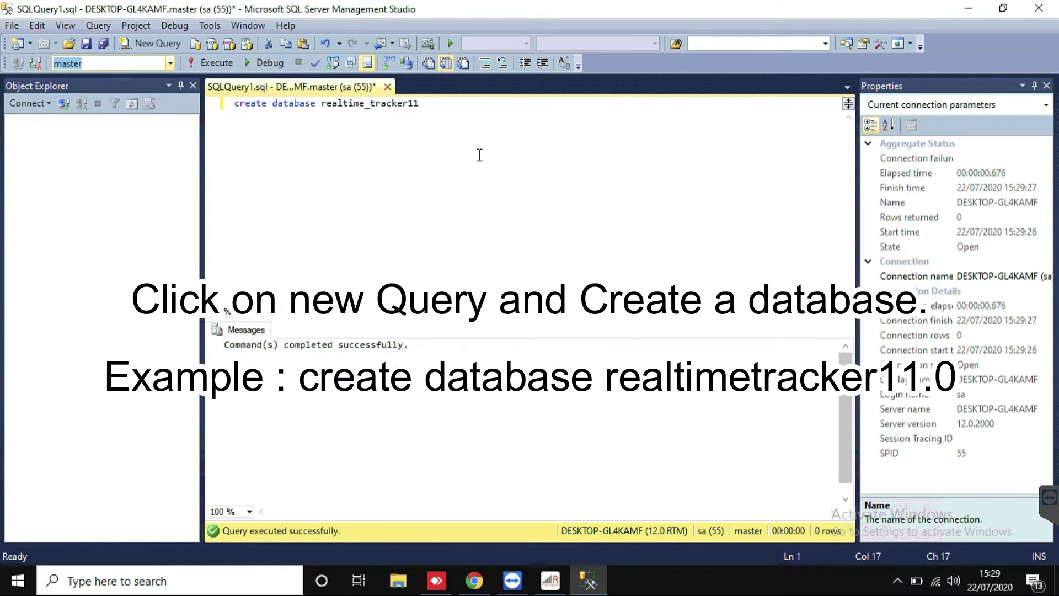
drag(436, 111, 231, 104)
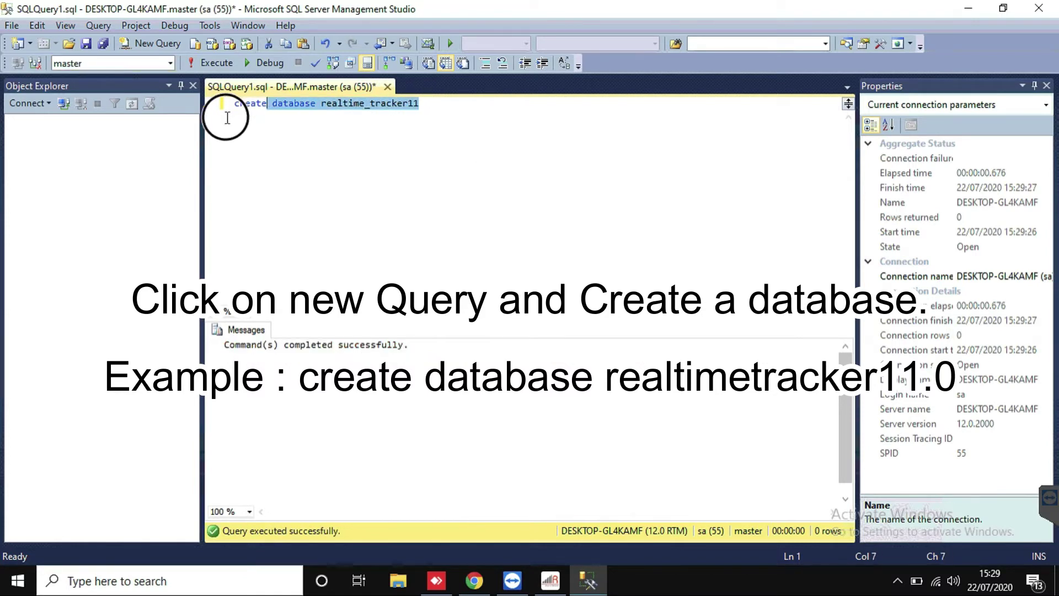
click(208, 61)
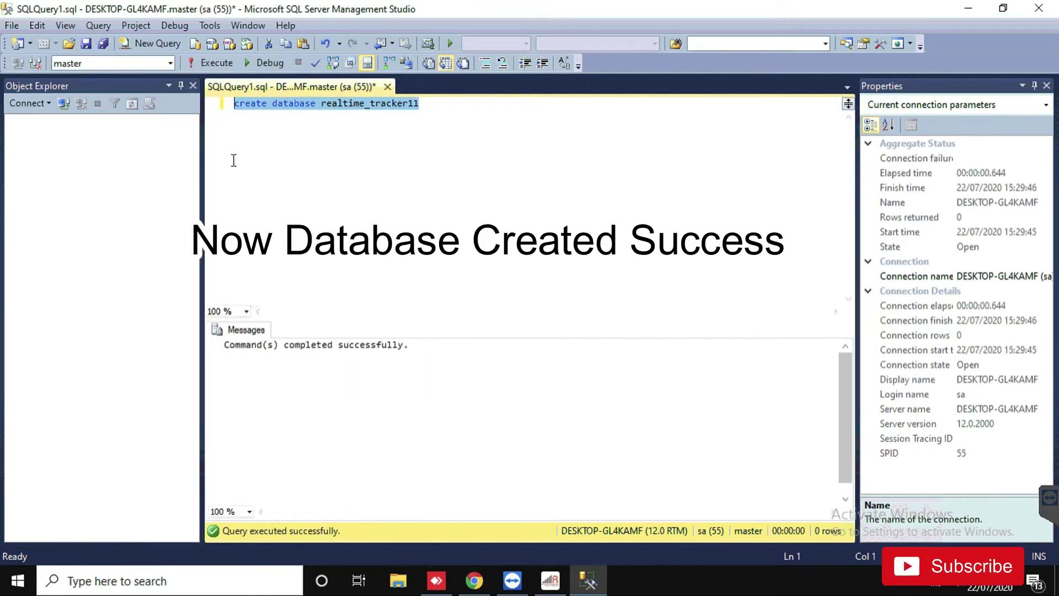
Step: Make realtime_tracker11 the working database and clear the query editor
click(171, 63)
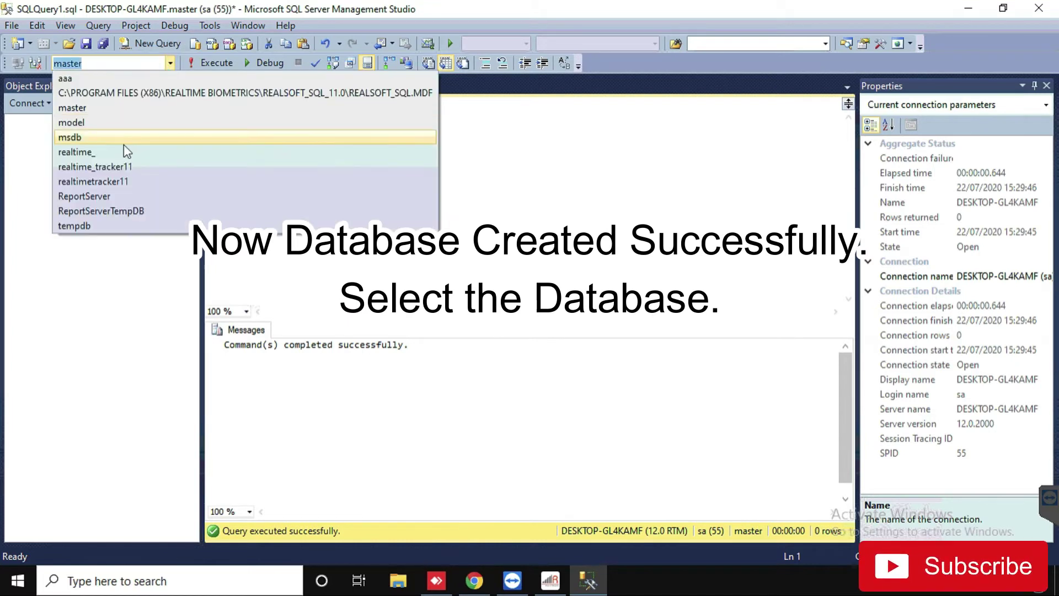
click(117, 167)
click(412, 156)
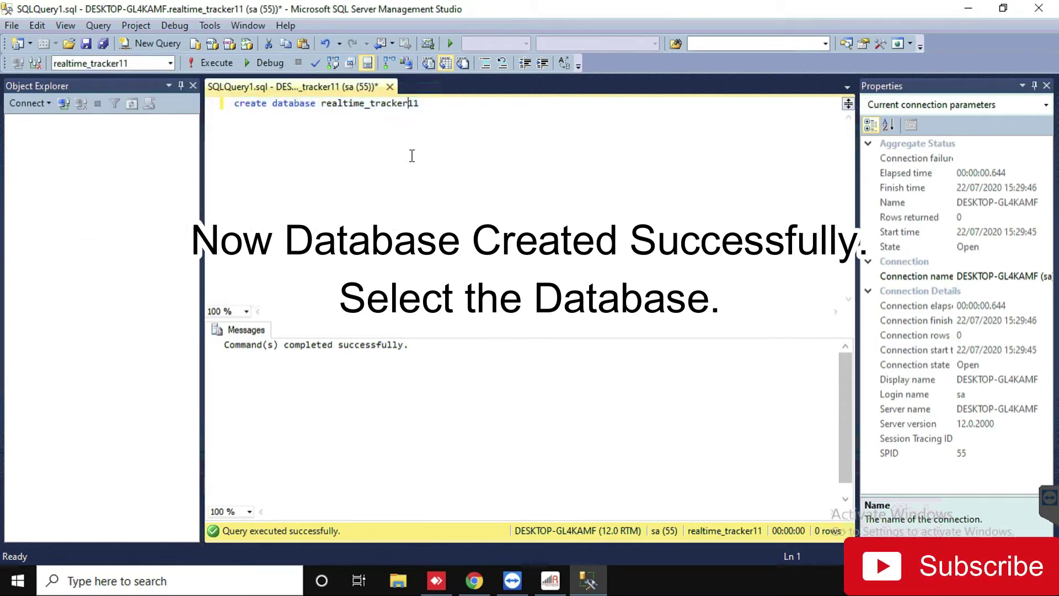
key(ctrl+a)
key(Delete)
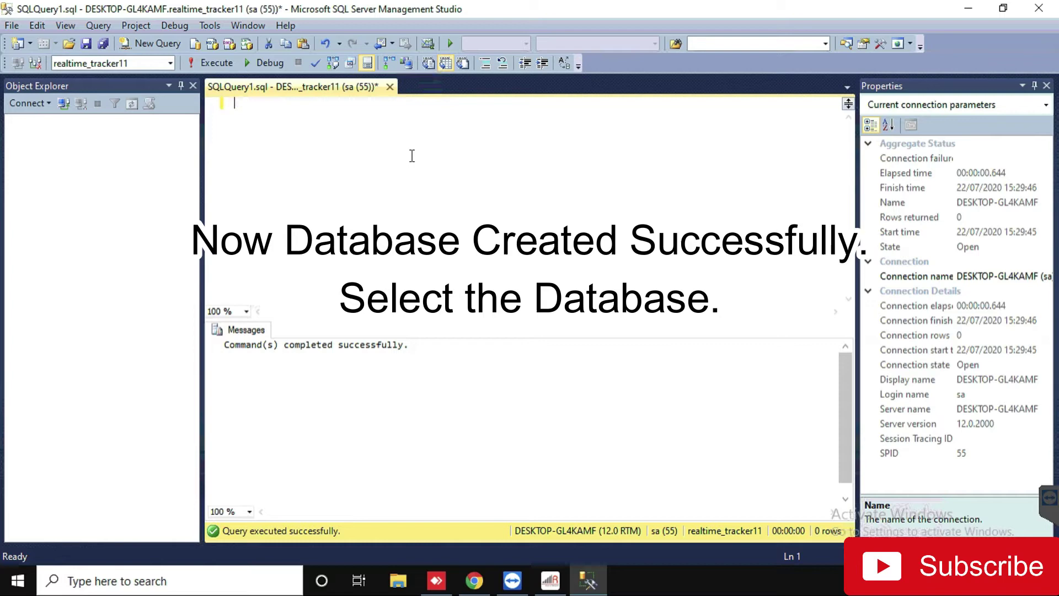
Step: Open DbScript from Backup > Realtime Tracker 11.0 SQL Dataabse Script in Notepad for editing
click(969, 7)
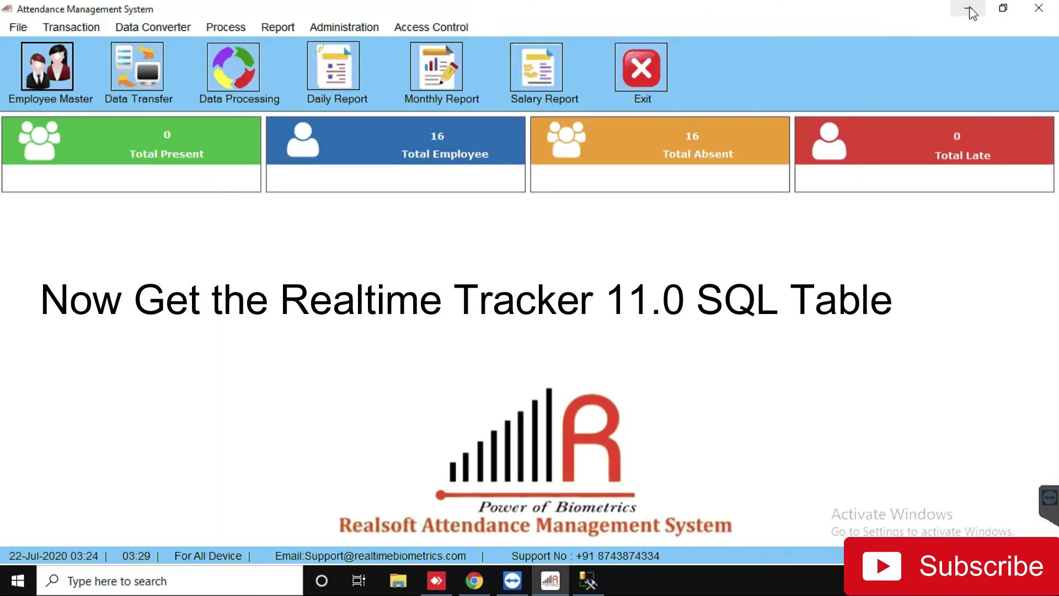
click(969, 8)
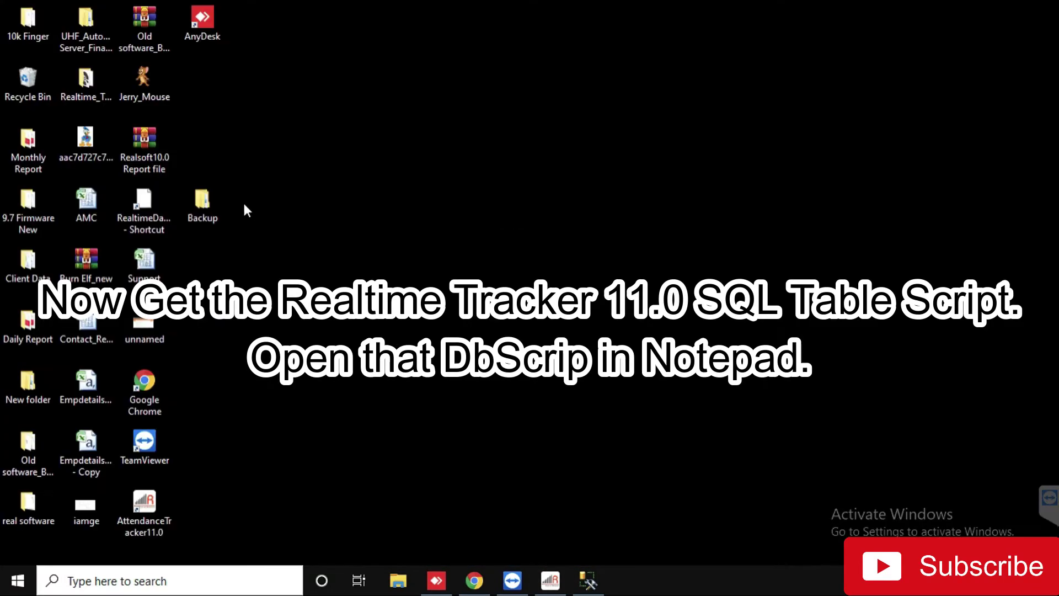
double_click(203, 206)
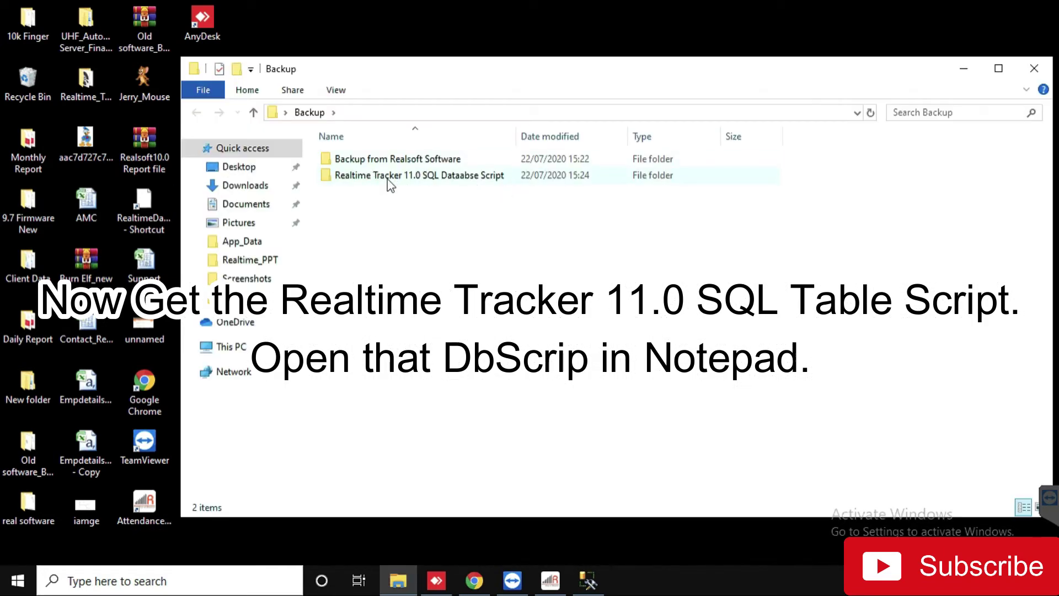
double_click(391, 176)
click(353, 160)
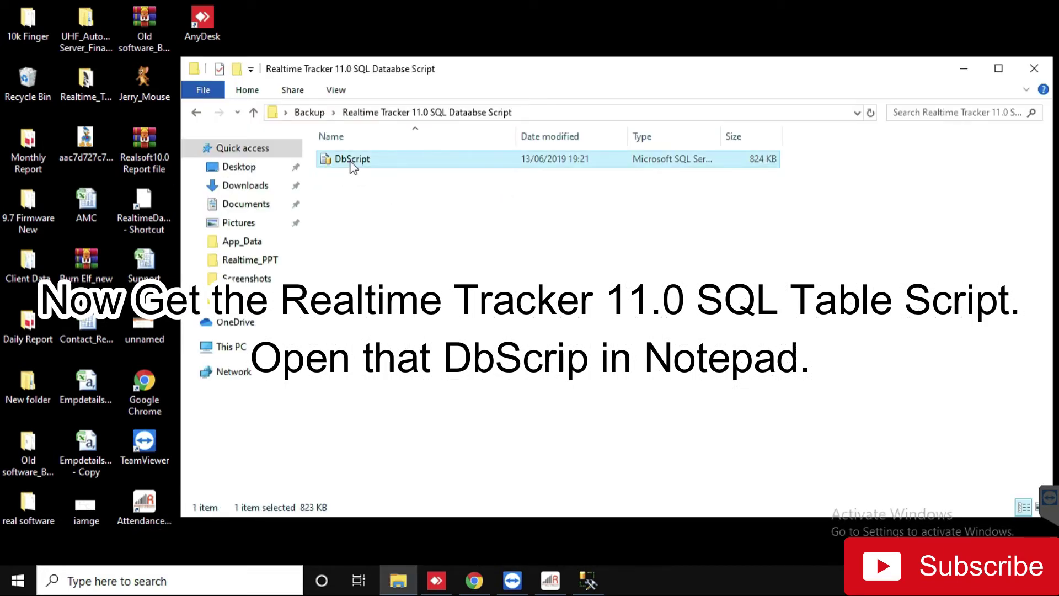
right_click(352, 163)
click(394, 190)
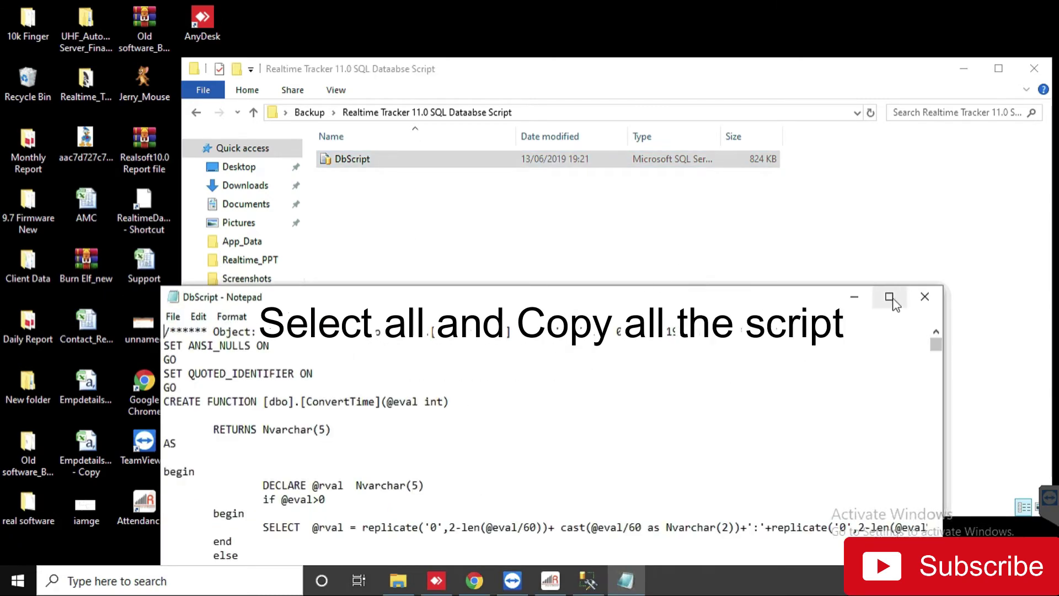
Step: Maximize Notepad and copy the entire DbScript SQL script
click(890, 298)
click(584, 347)
key(ctrl+a)
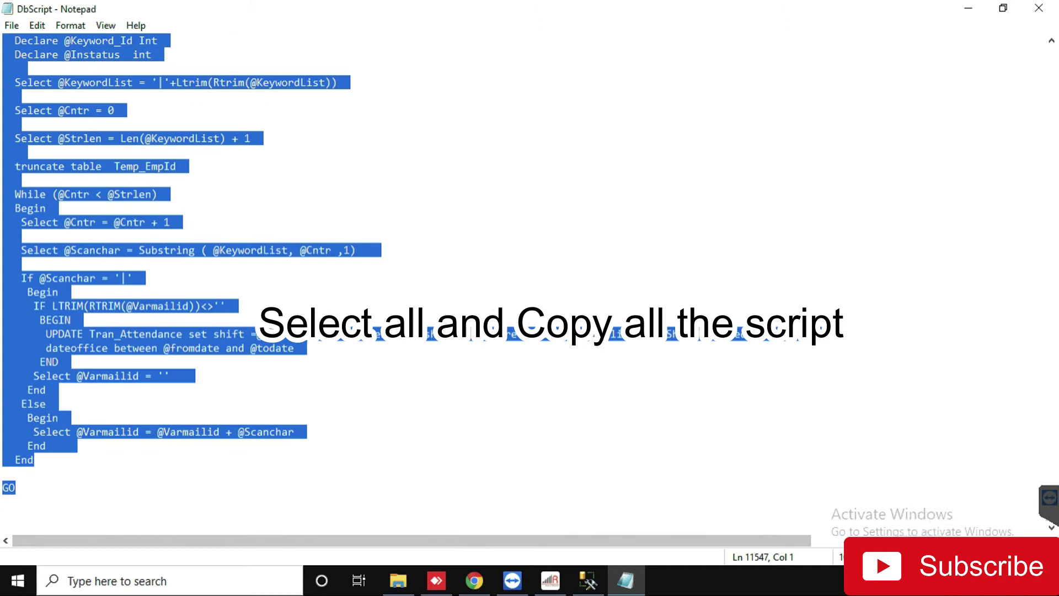
right_click(81, 254)
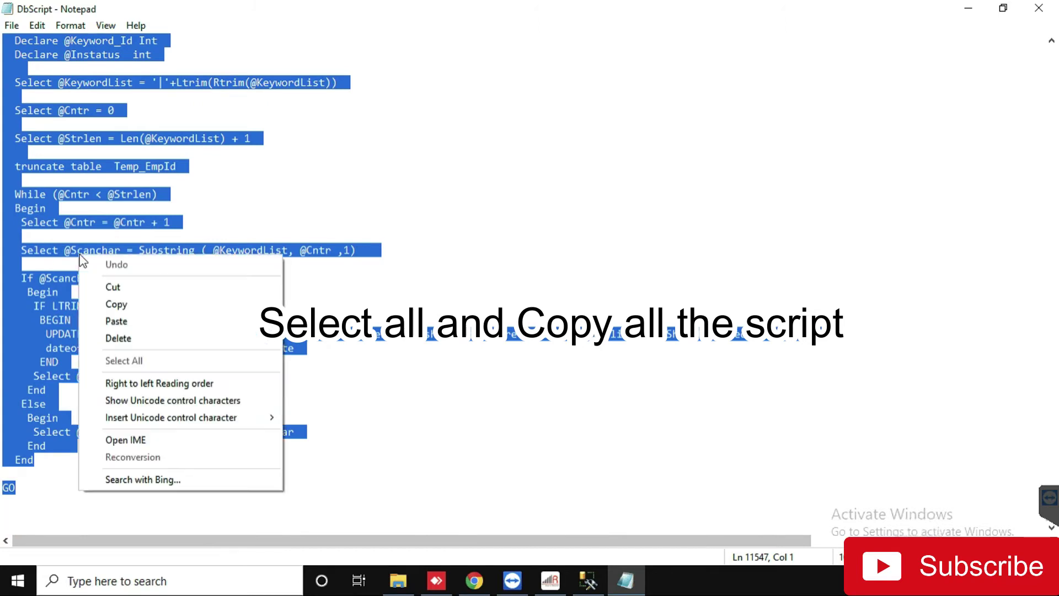
click(129, 304)
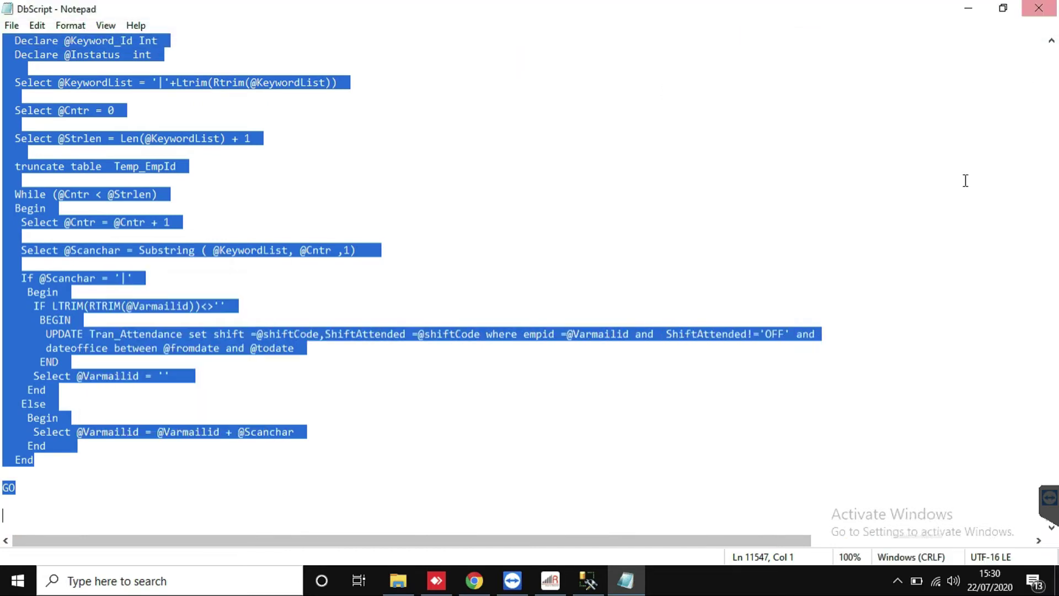
Step: Close Notepad, then paste and execute the table script on realtime_tracker11 in Management Studio
click(1043, 12)
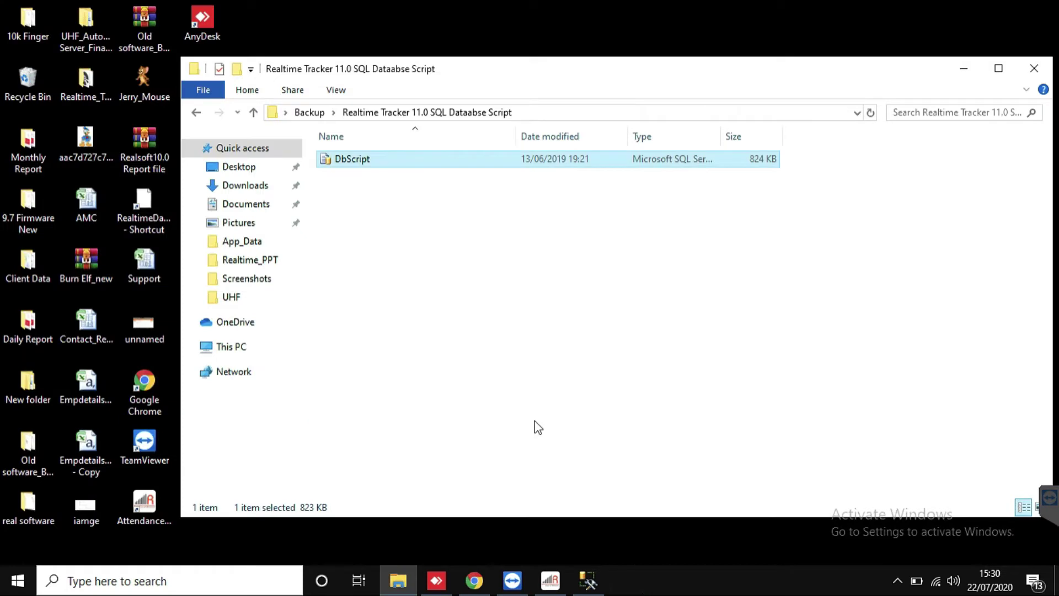
click(588, 580)
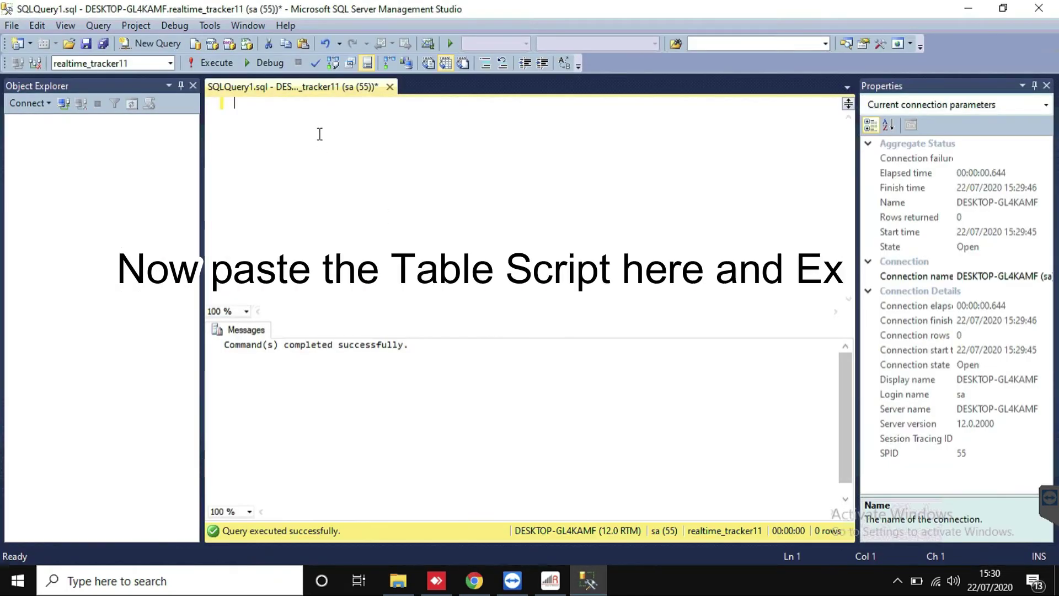
right_click(318, 135)
click(359, 179)
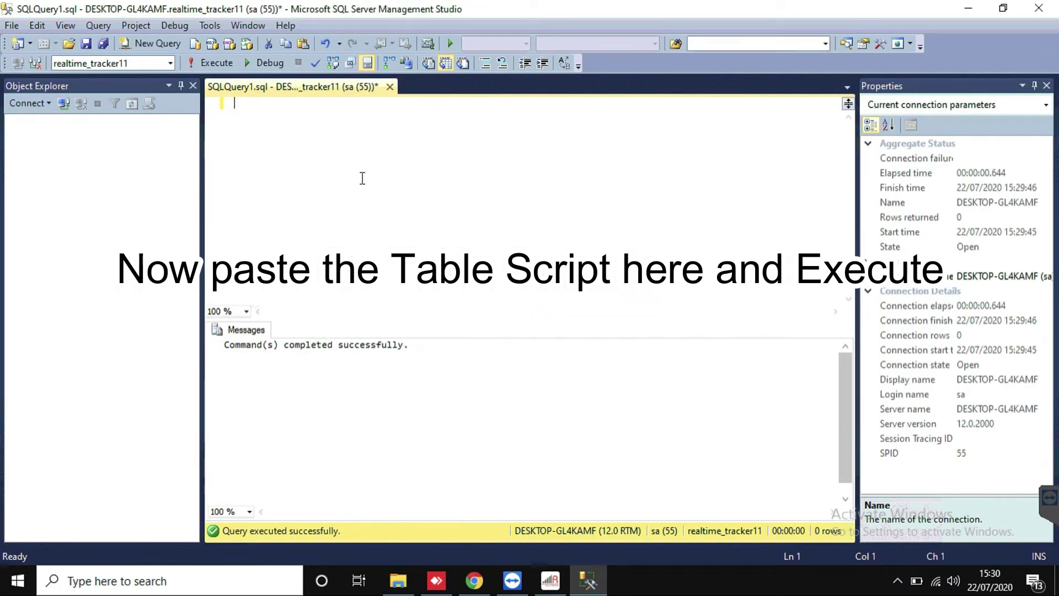
click(219, 62)
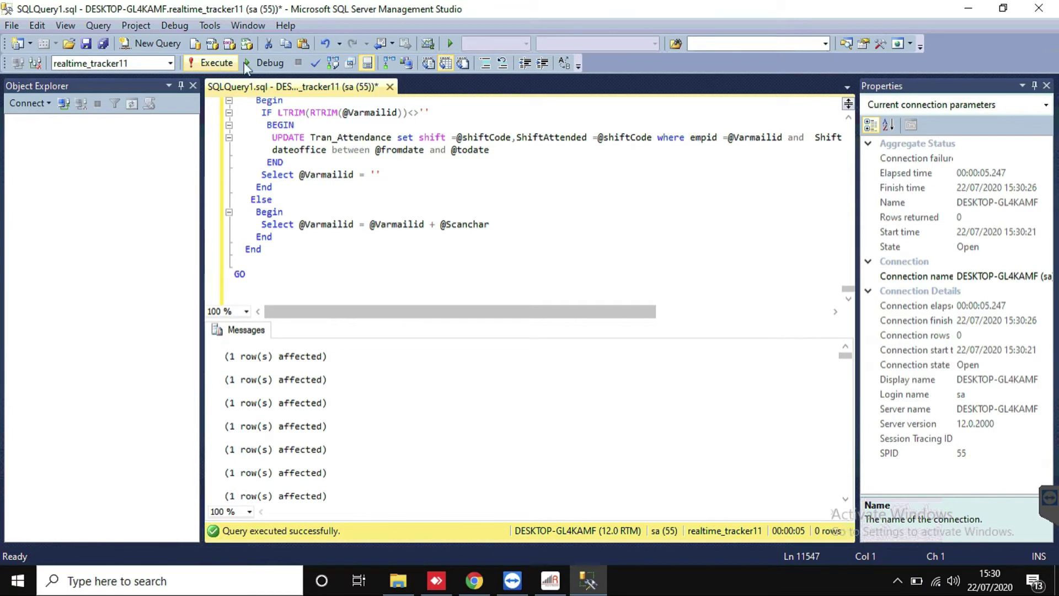
click(968, 7)
Step: In Database Setting, choose SQL SERVER and paste Server Name DESKTOP-GL4KAMF from Management Studio
click(550, 580)
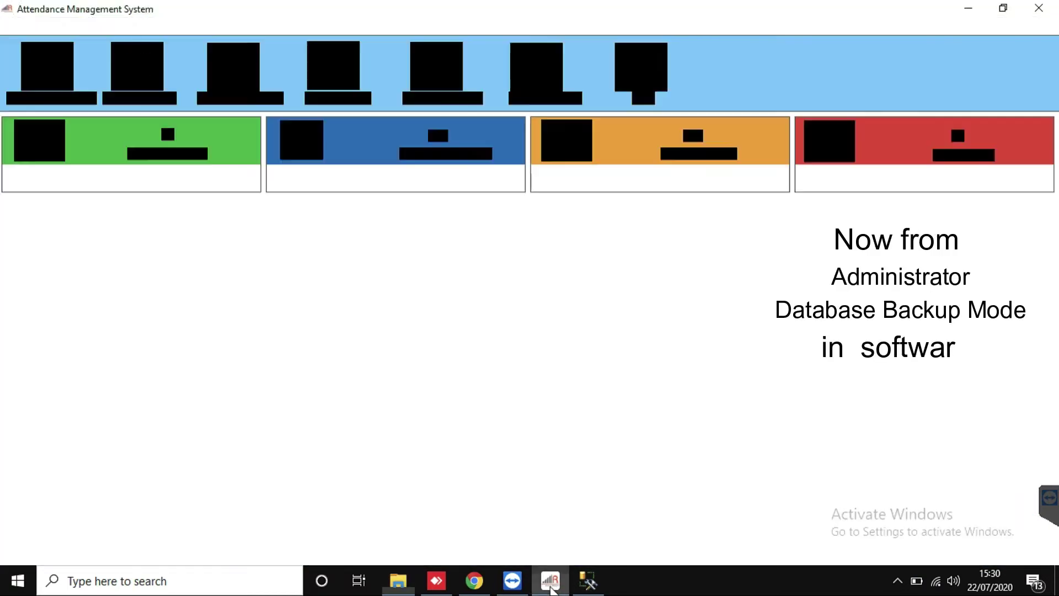
click(343, 31)
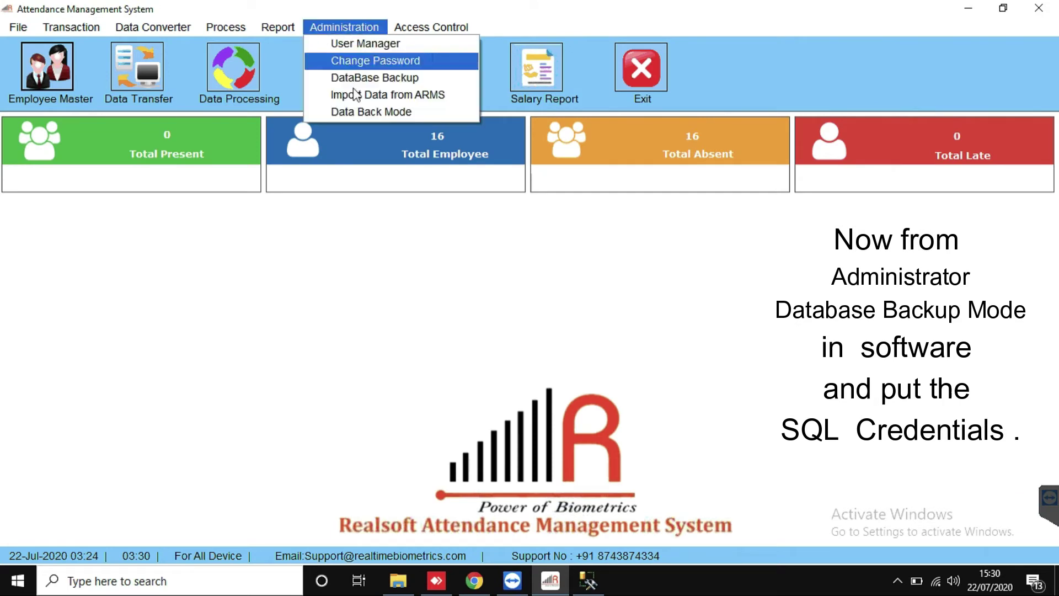
click(359, 111)
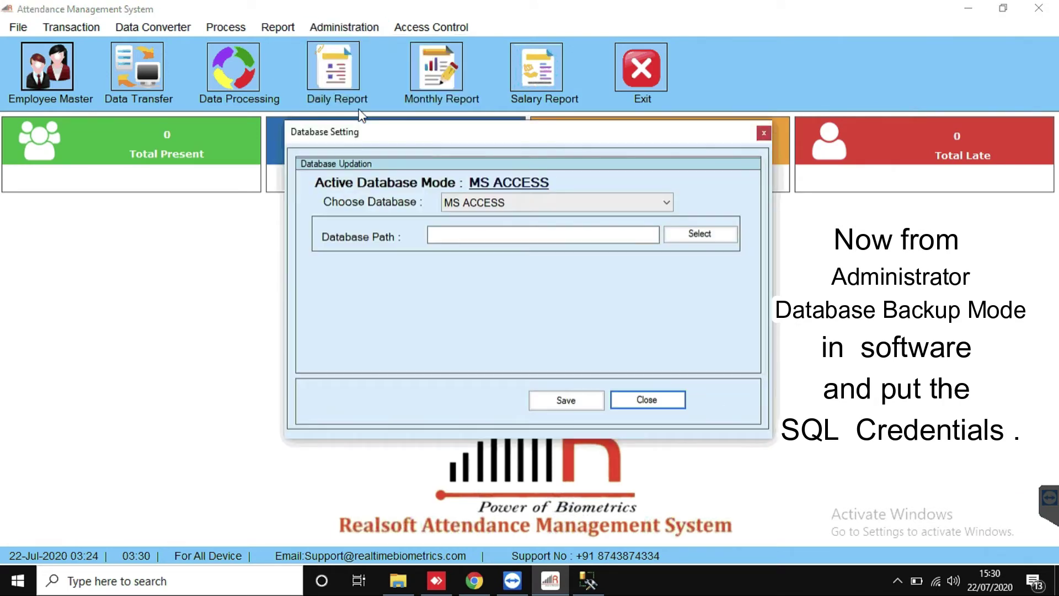
click(584, 205)
click(481, 233)
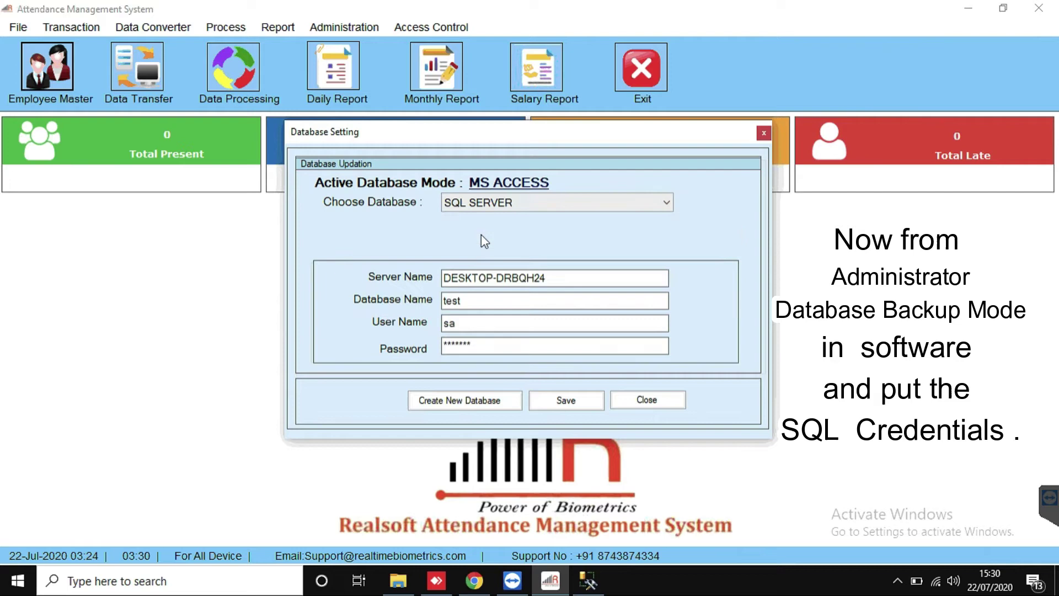
drag(550, 281, 277, 281)
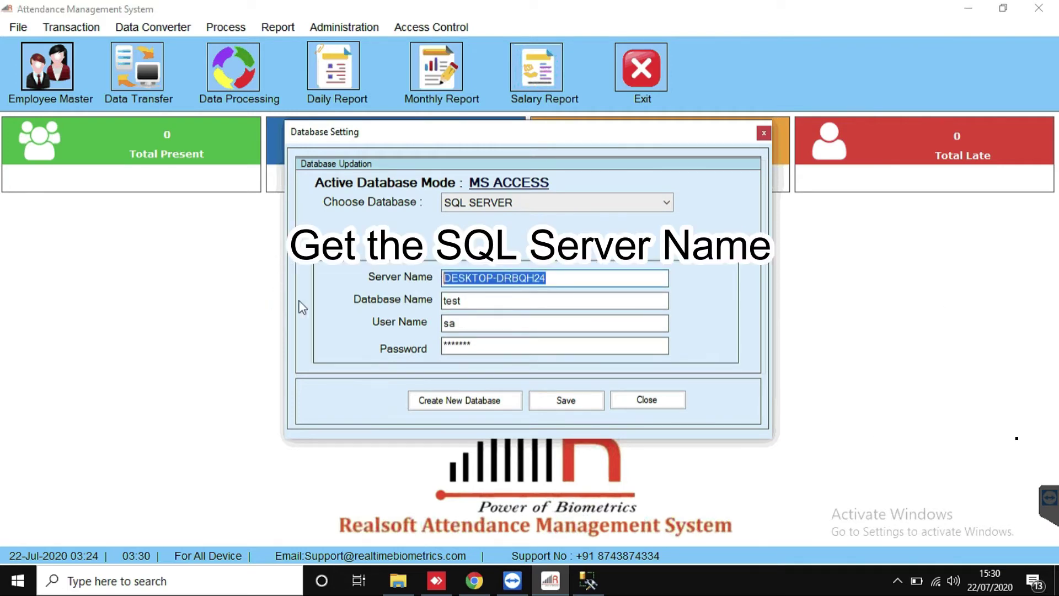
click(588, 581)
click(28, 103)
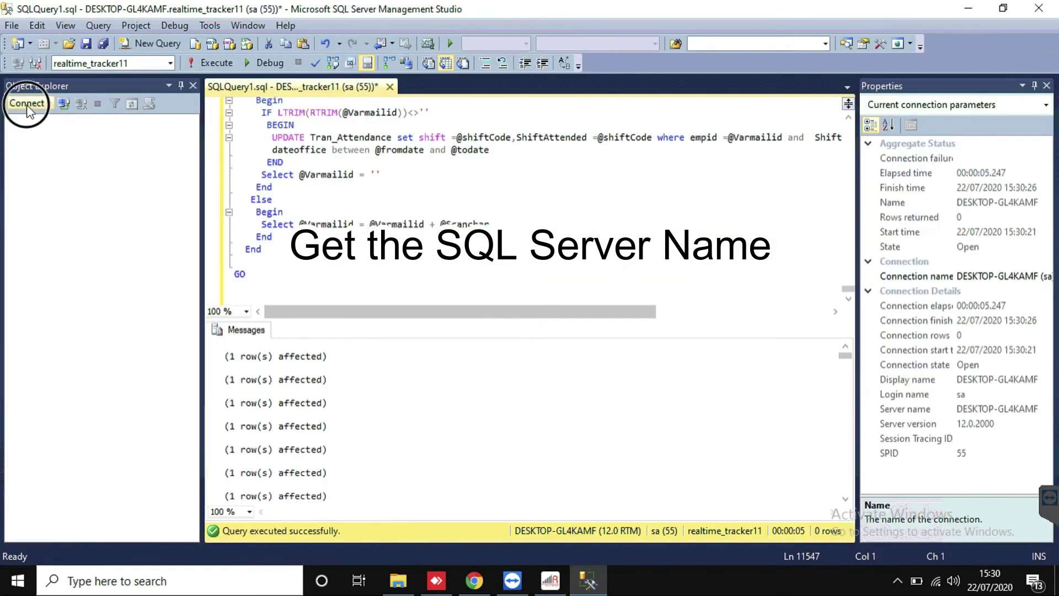
click(52, 122)
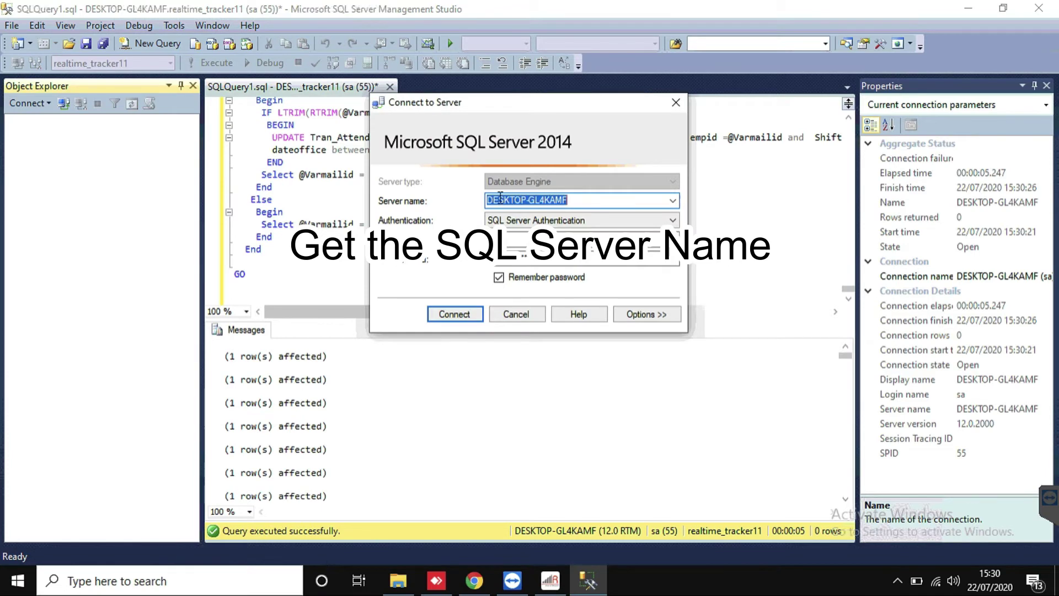
click(552, 579)
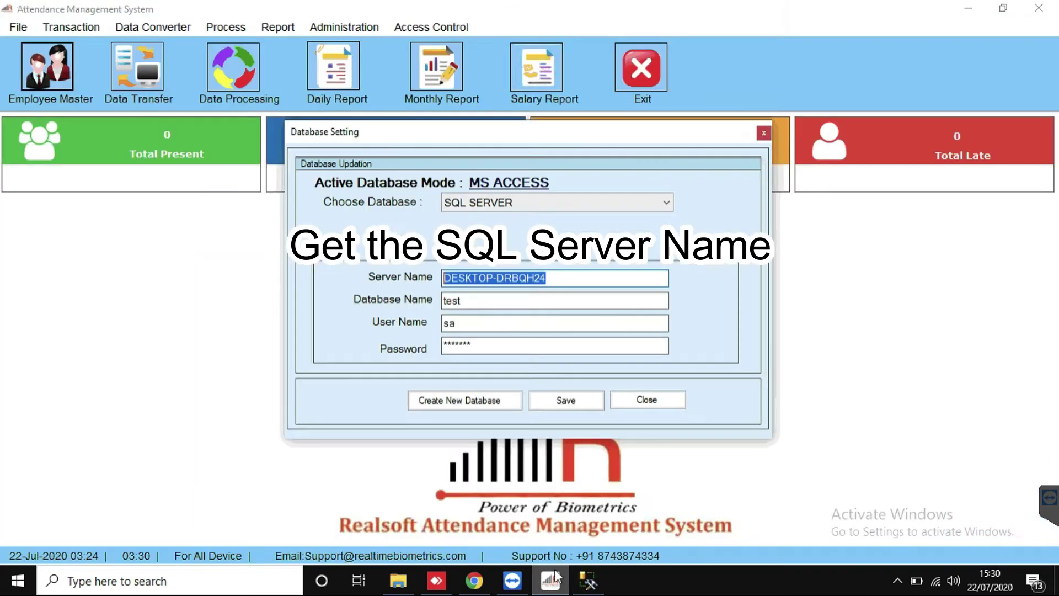
key(ctrl+v)
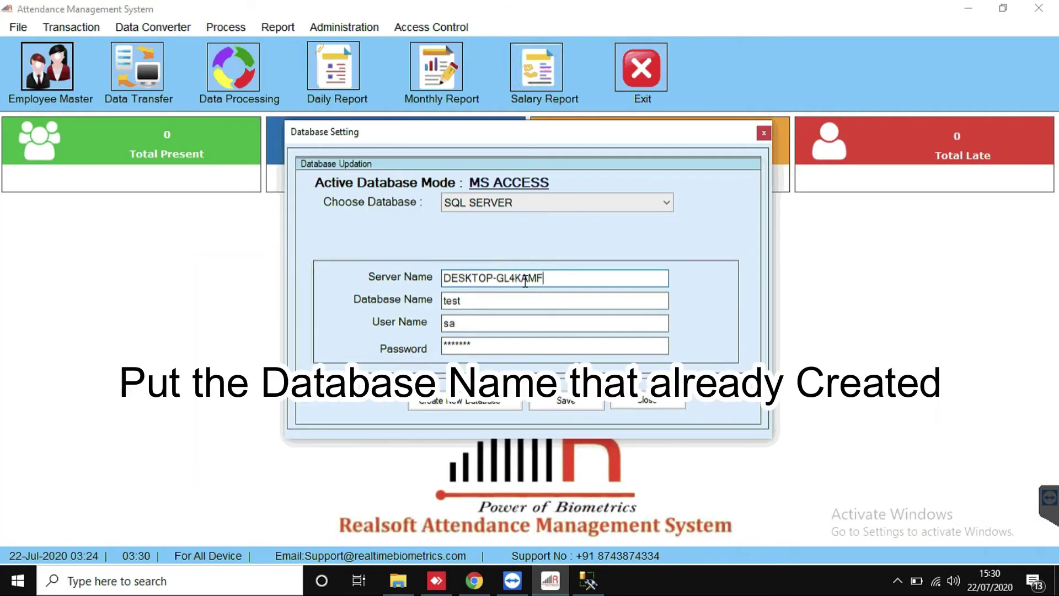
Step: Connect SSMS to the DESKTOP-GL4KAMF Database Engine and expand its databases
click(590, 581)
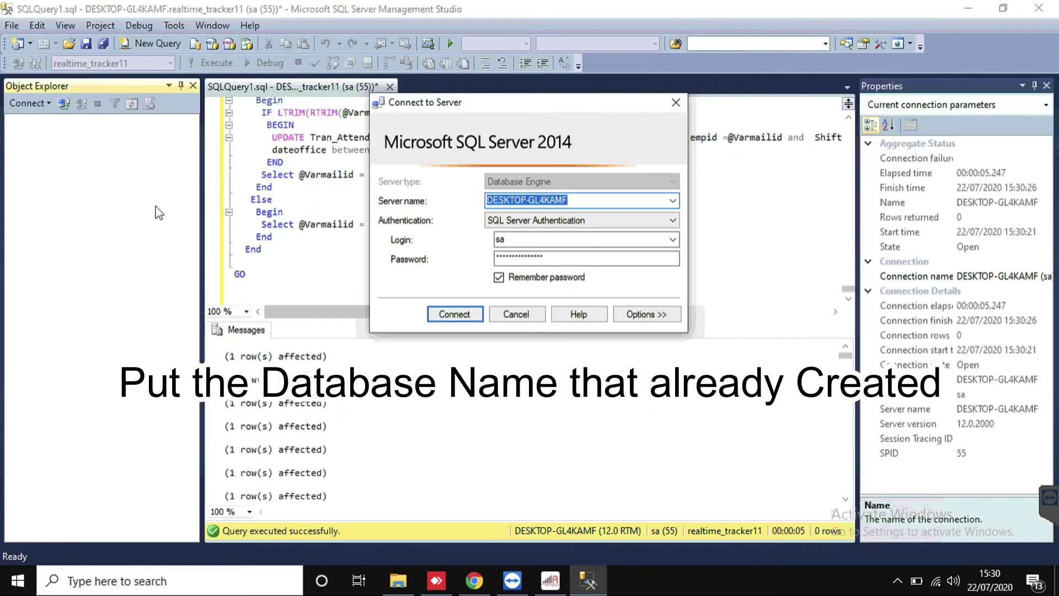
click(517, 315)
click(22, 104)
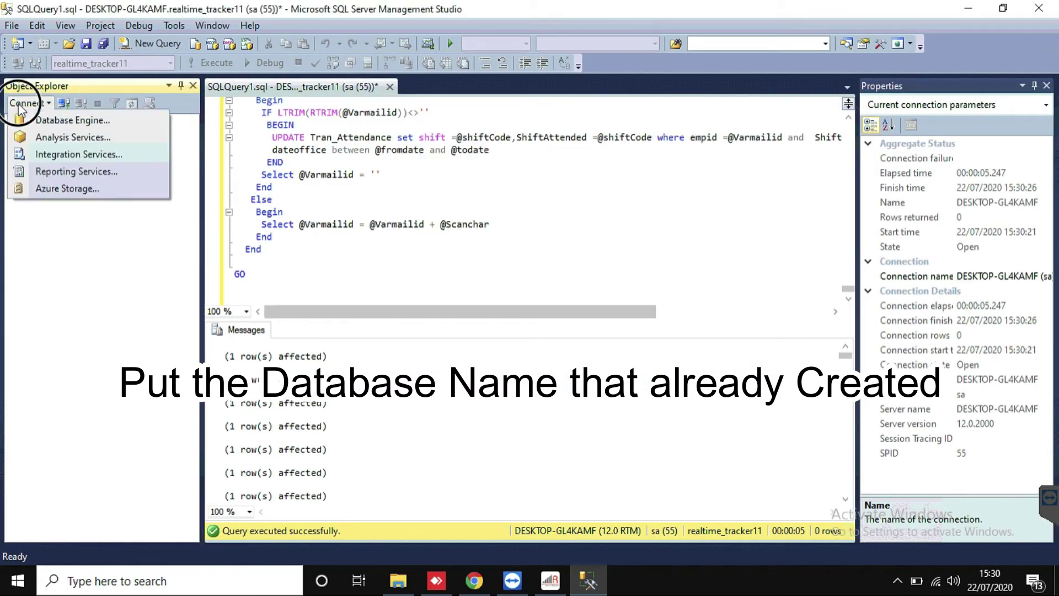
click(35, 120)
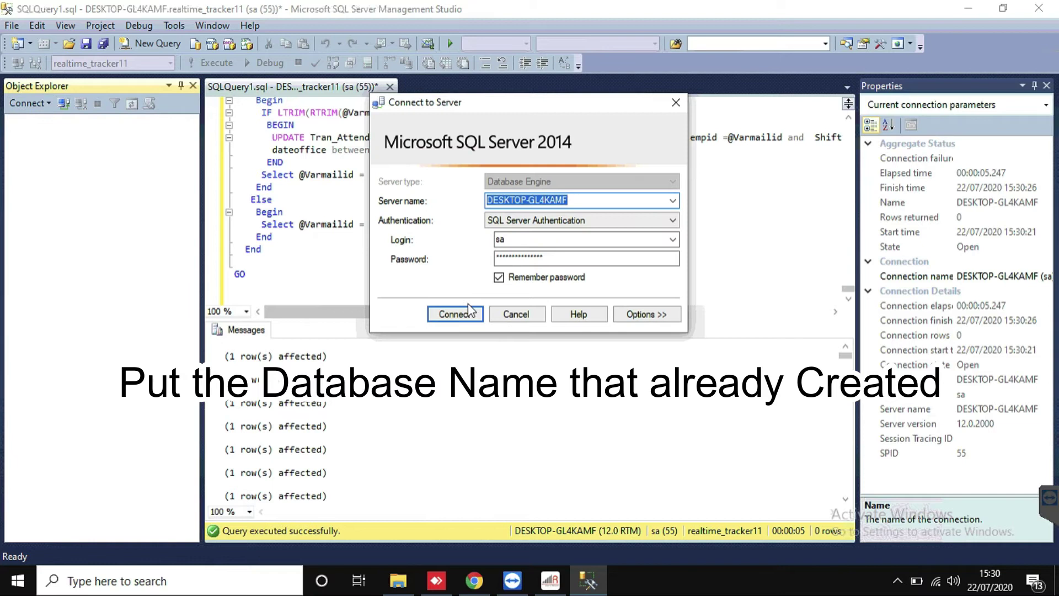
click(469, 312)
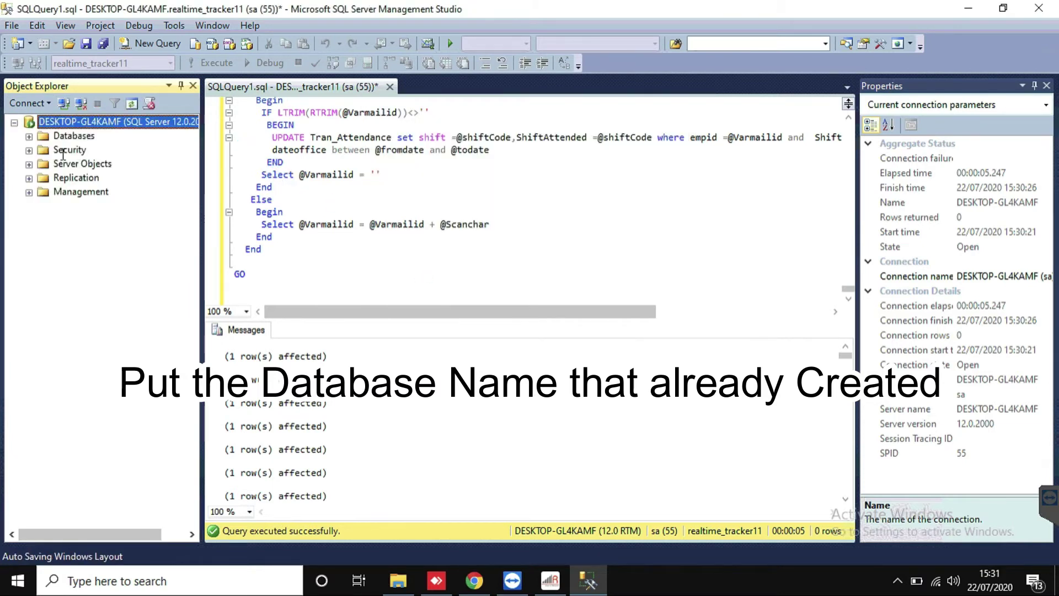
click(29, 136)
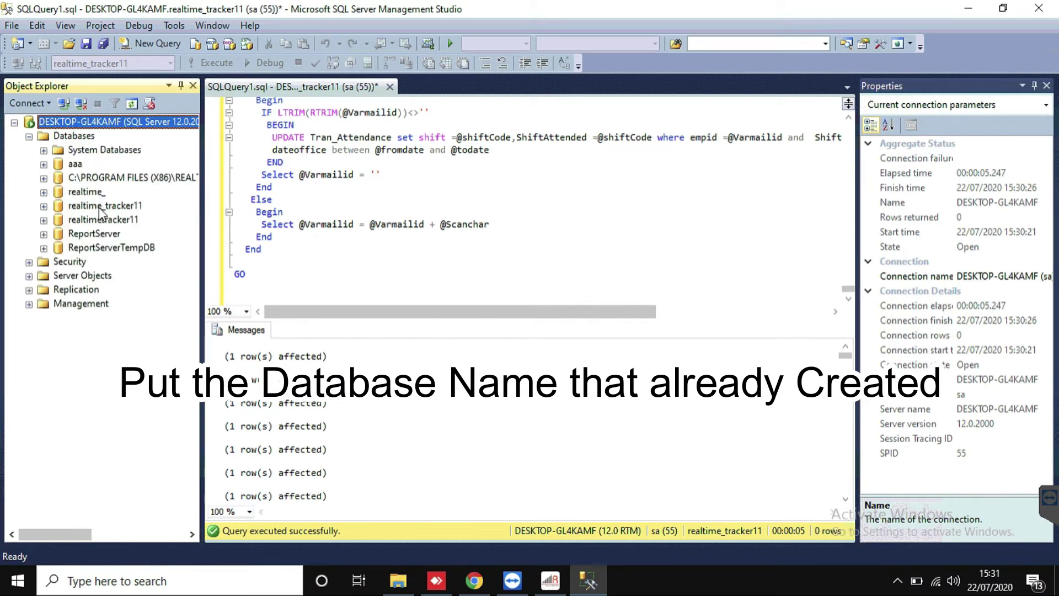
Step: Copy the realtime_tracker11 database name, then select 'test' in the attendance Database Setting
click(104, 208)
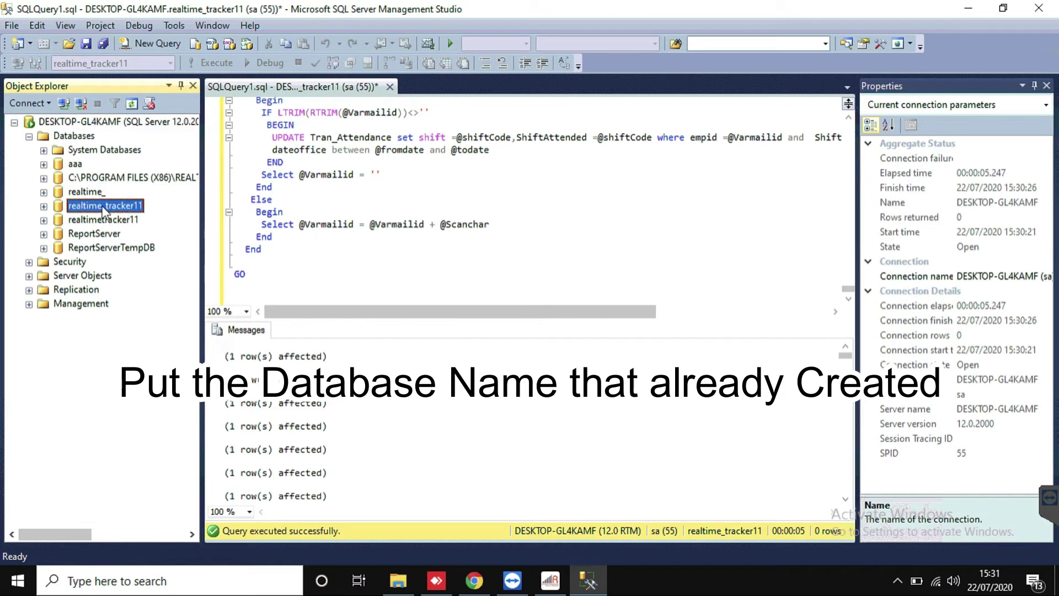
click(103, 208)
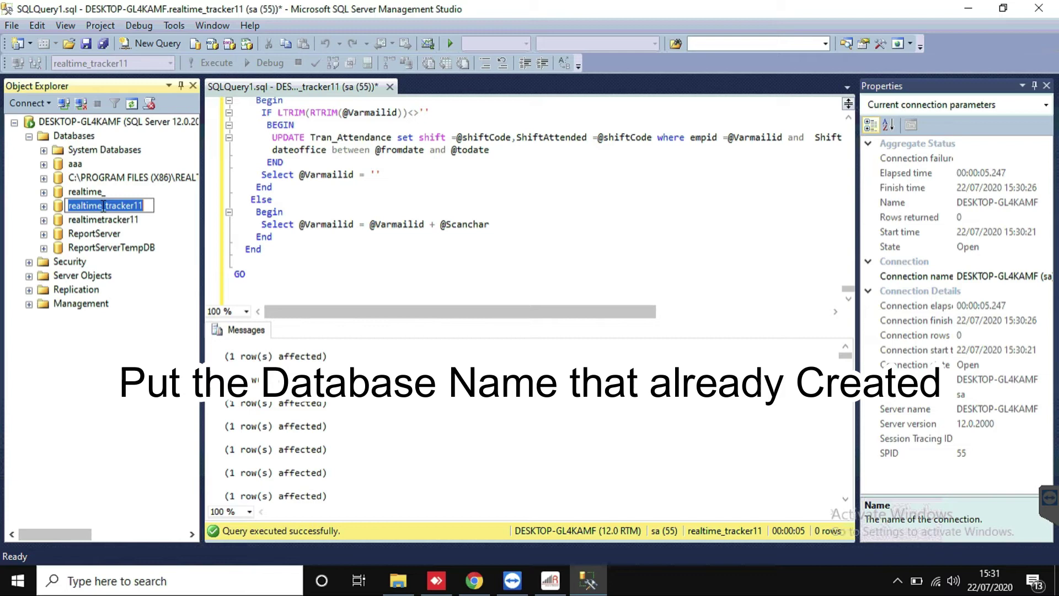
right_click(103, 207)
click(145, 262)
click(550, 580)
double_click(463, 300)
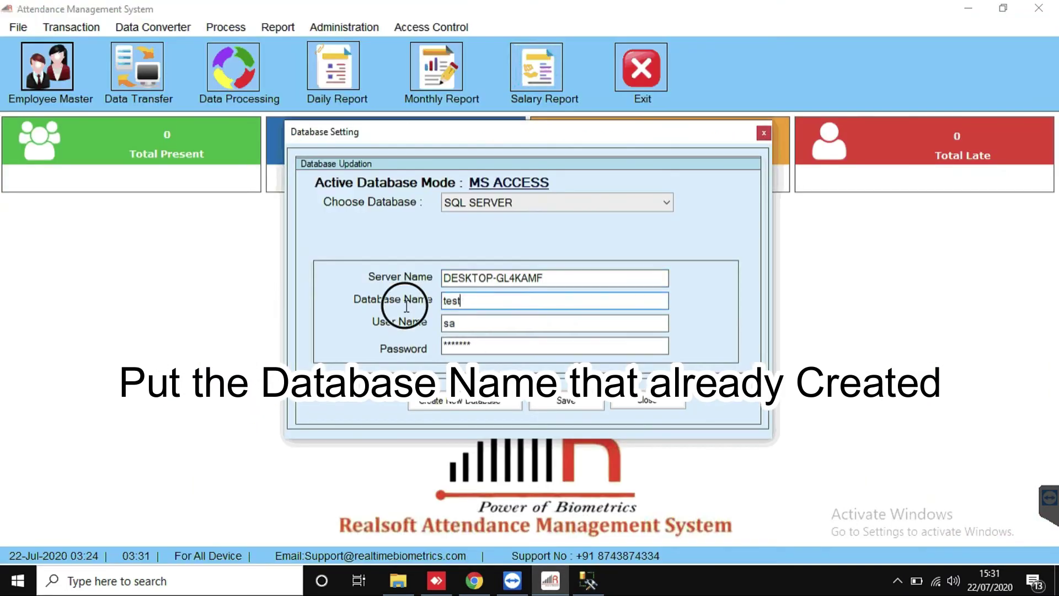
Step: Paste realtime_tracker11 as Database Name, re-enter the SQL password, and save the settings
key(ctrl+v)
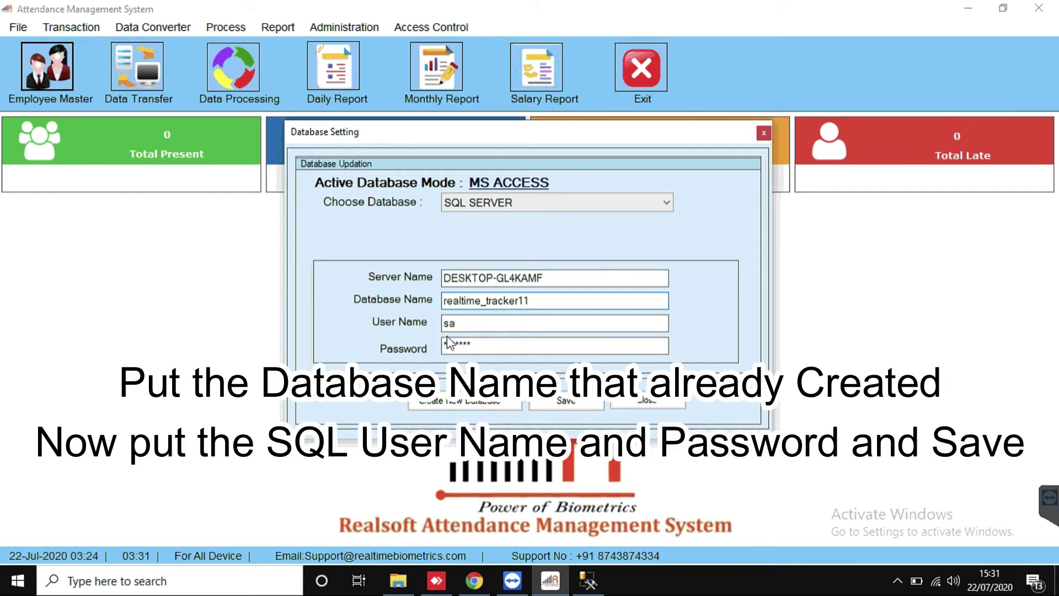
drag(496, 345, 281, 348)
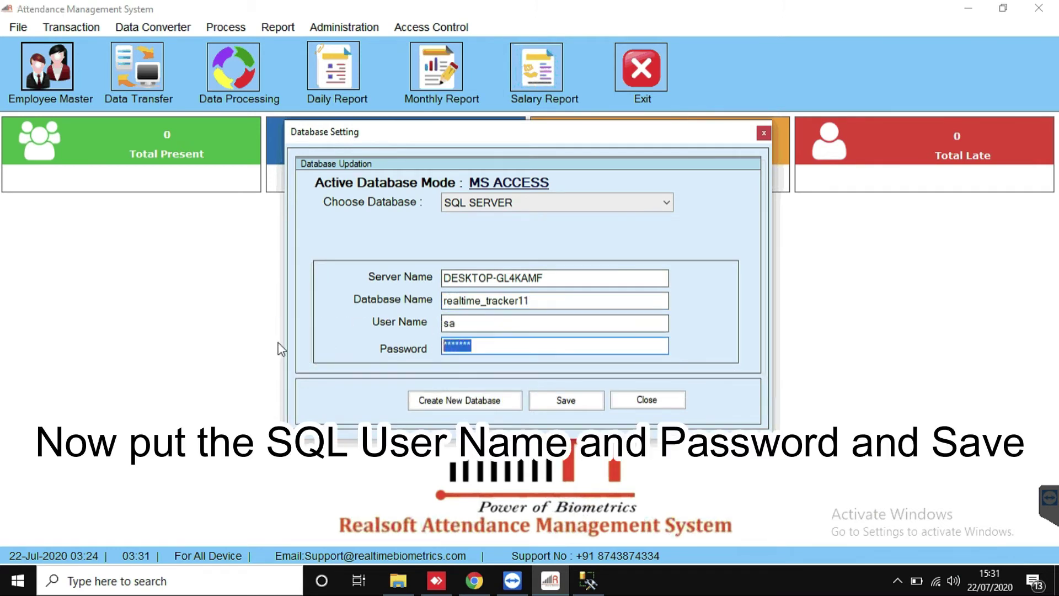
text(1234567)
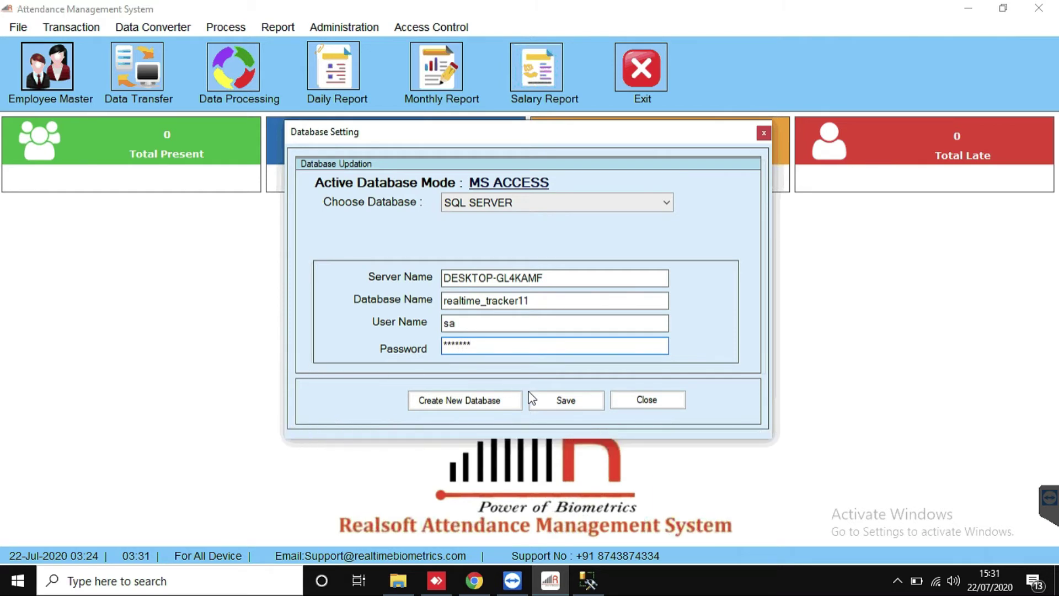
click(565, 401)
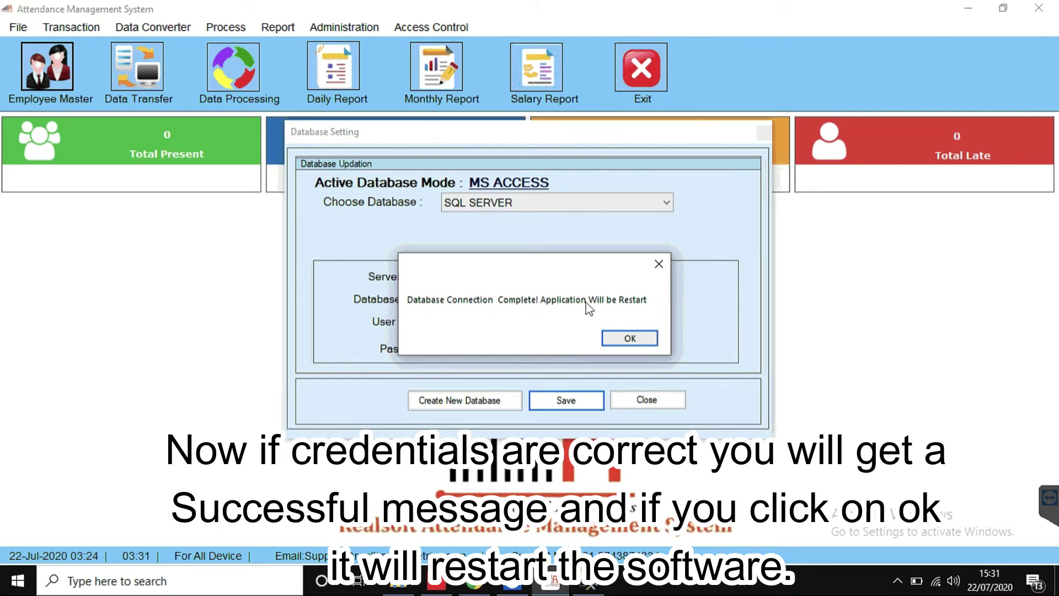
Step: Acknowledge the restart message, clear the SSMS query text, and minimize SSMS
click(636, 341)
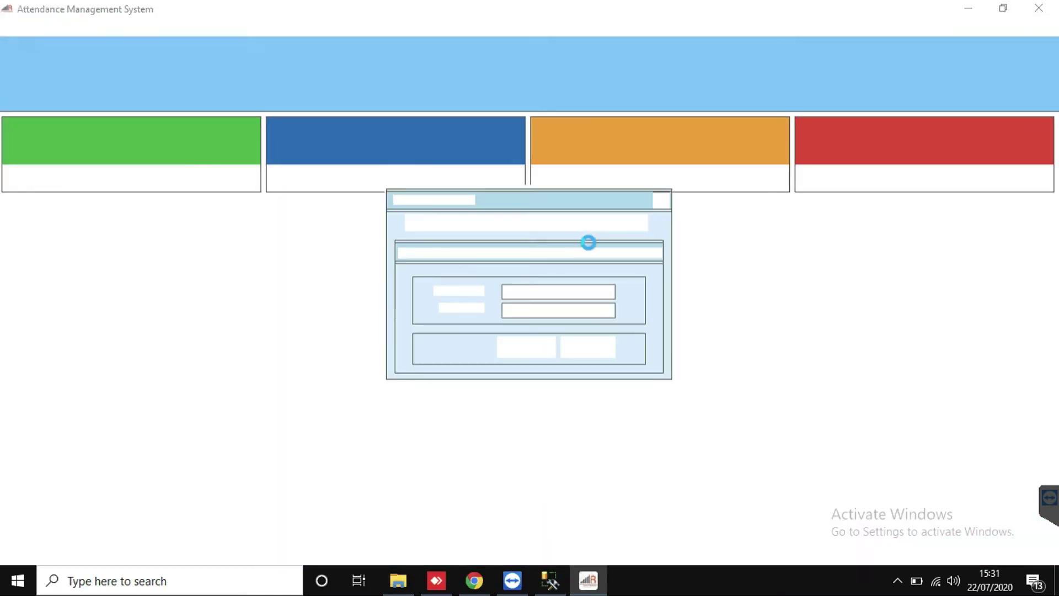
click(550, 581)
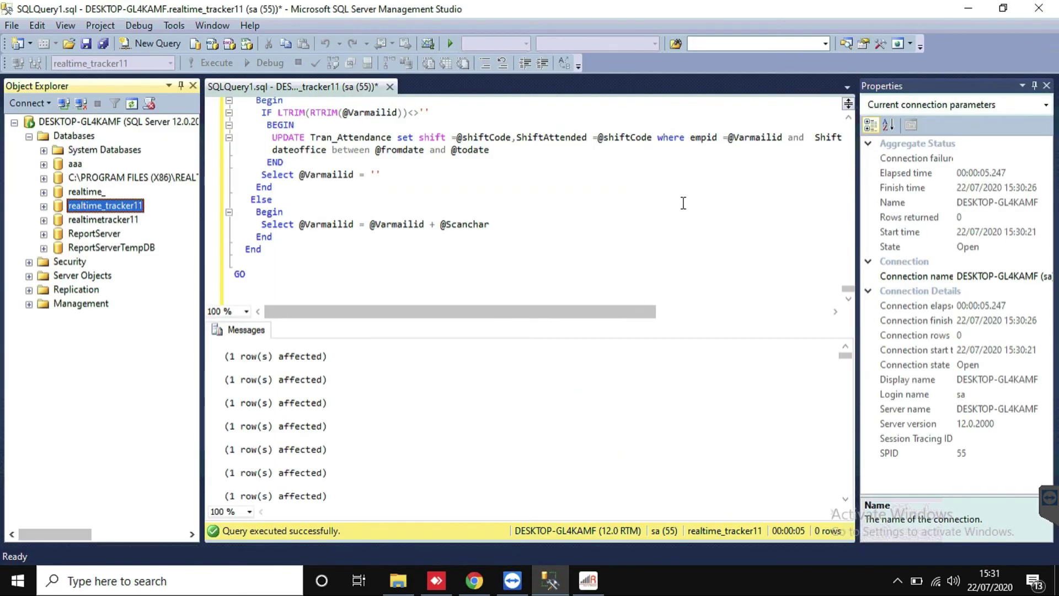
click(513, 244)
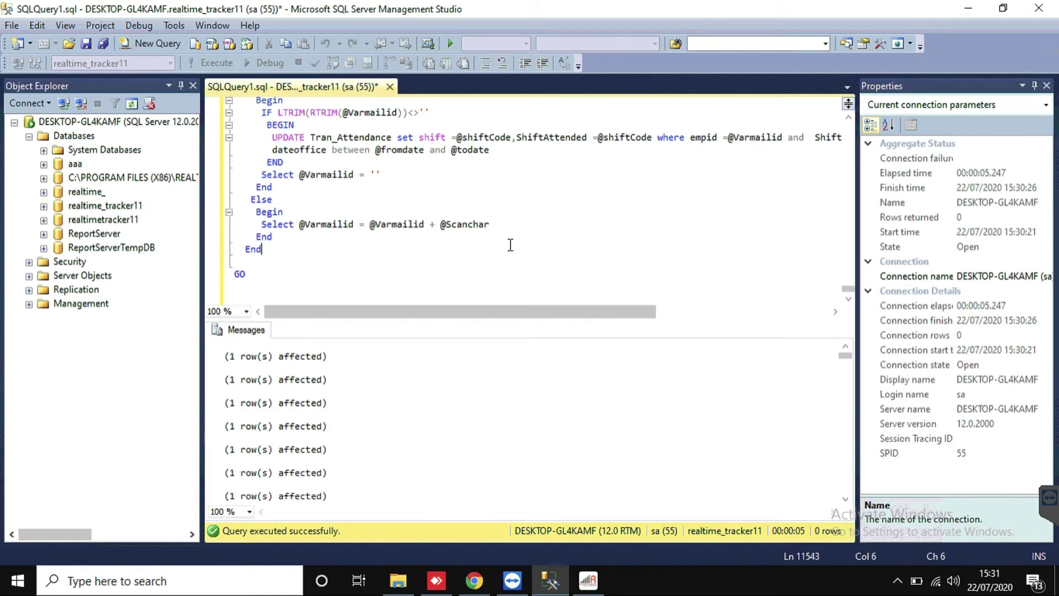
key(ctrl+a)
key(Delete)
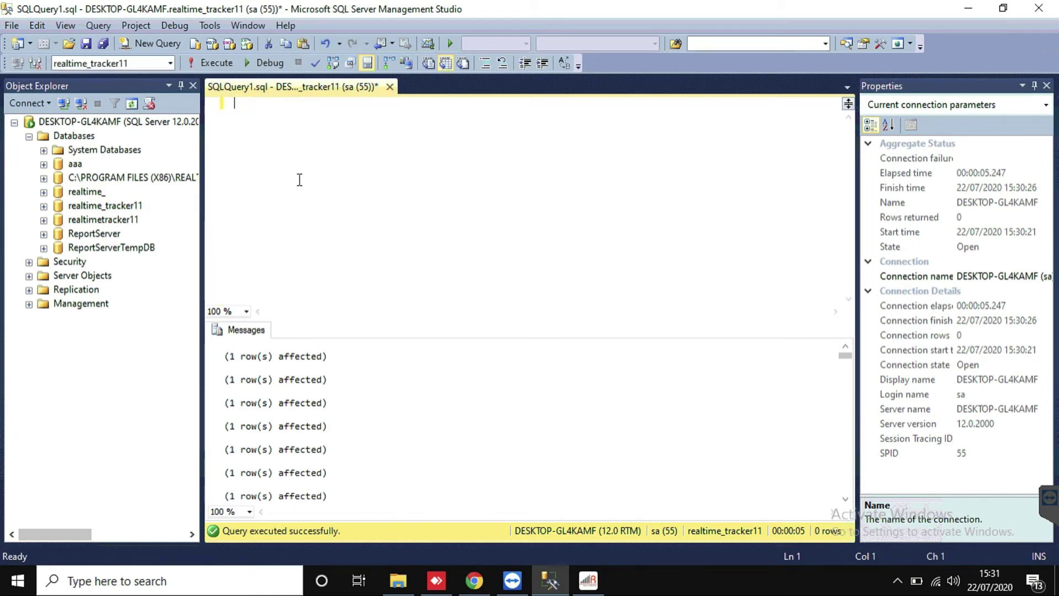
click(969, 8)
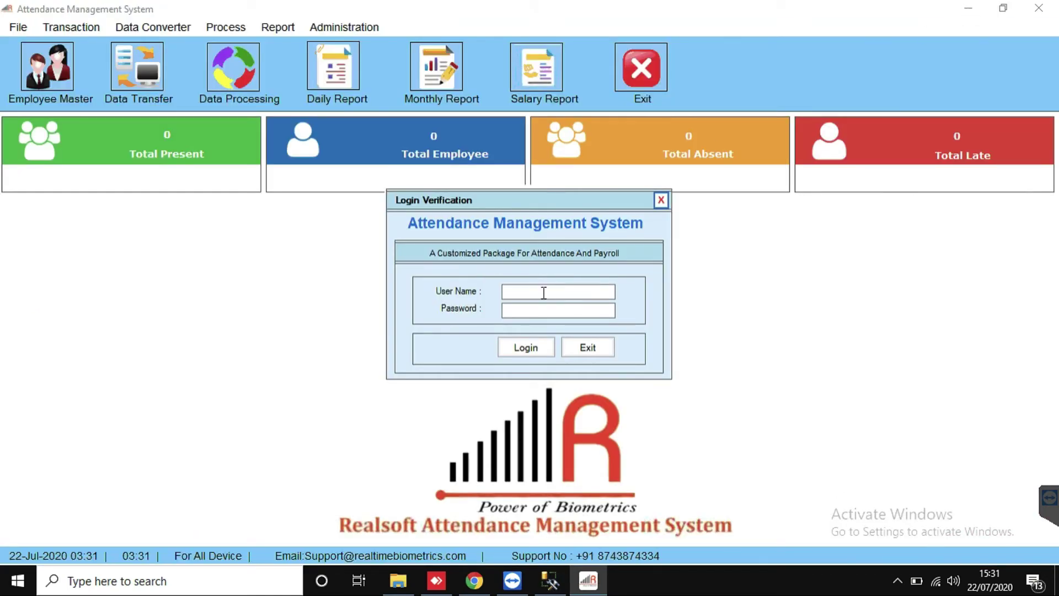
Step: Log in to the restarted attendance app as admin
click(505, 292)
text(admin)
key(Tab)
text(admin)
click(524, 349)
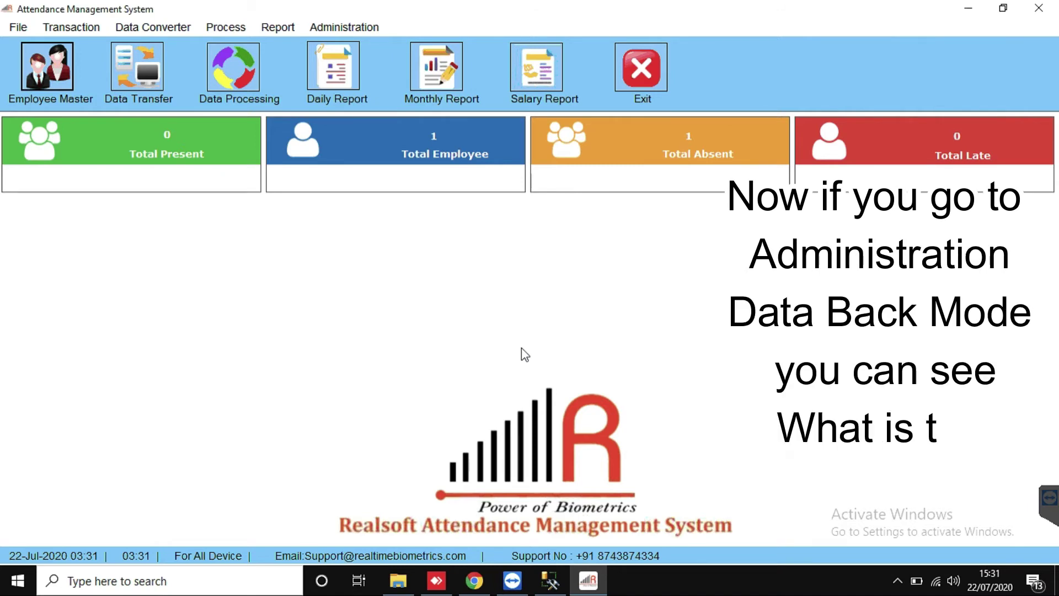
Step: Check under Administration > Data Back Mode that SQL SERVER is the active database
click(330, 22)
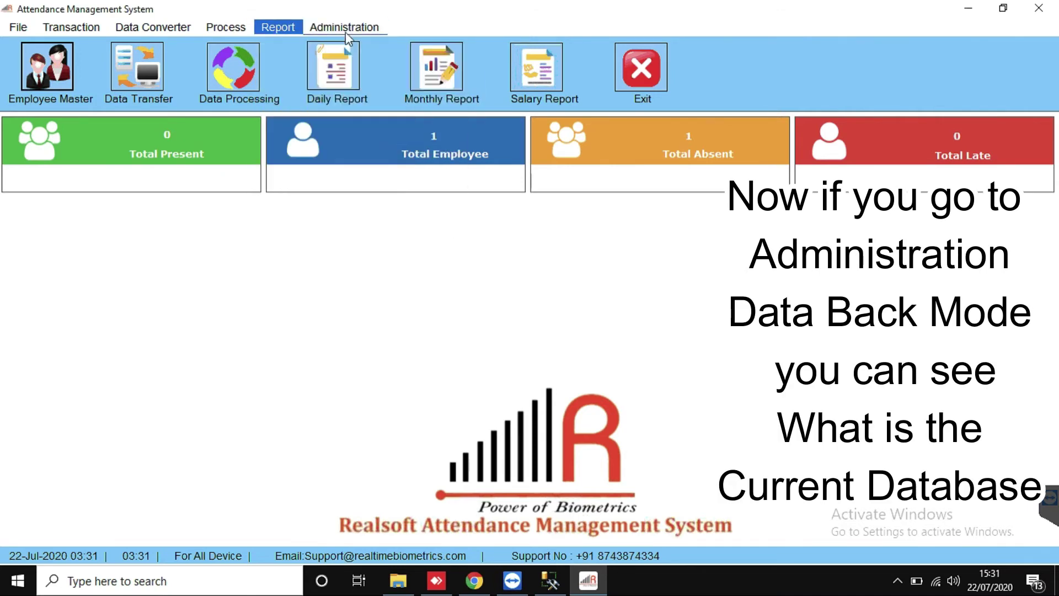
click(353, 128)
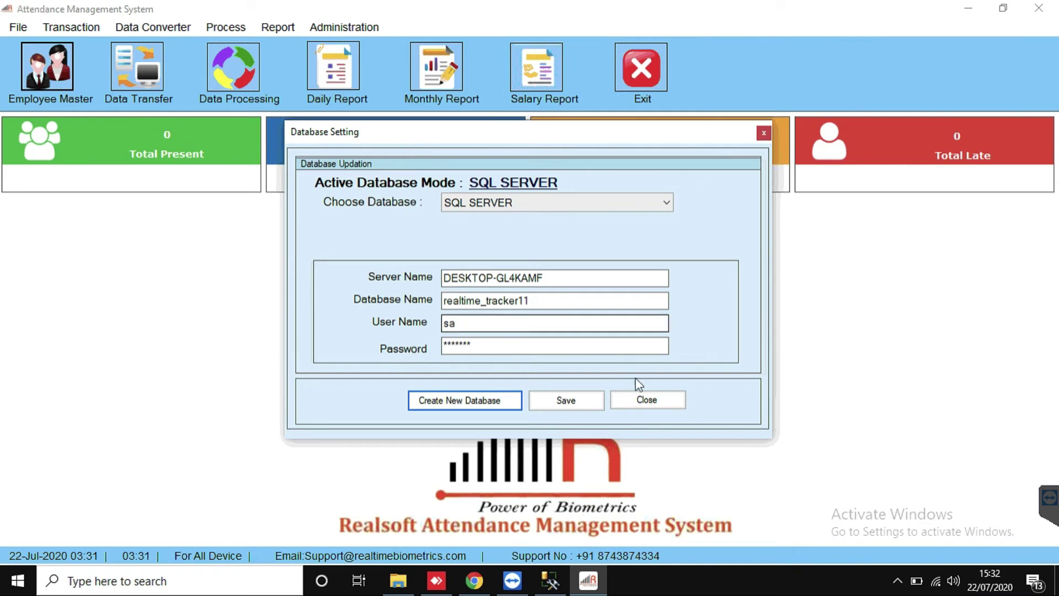
click(659, 404)
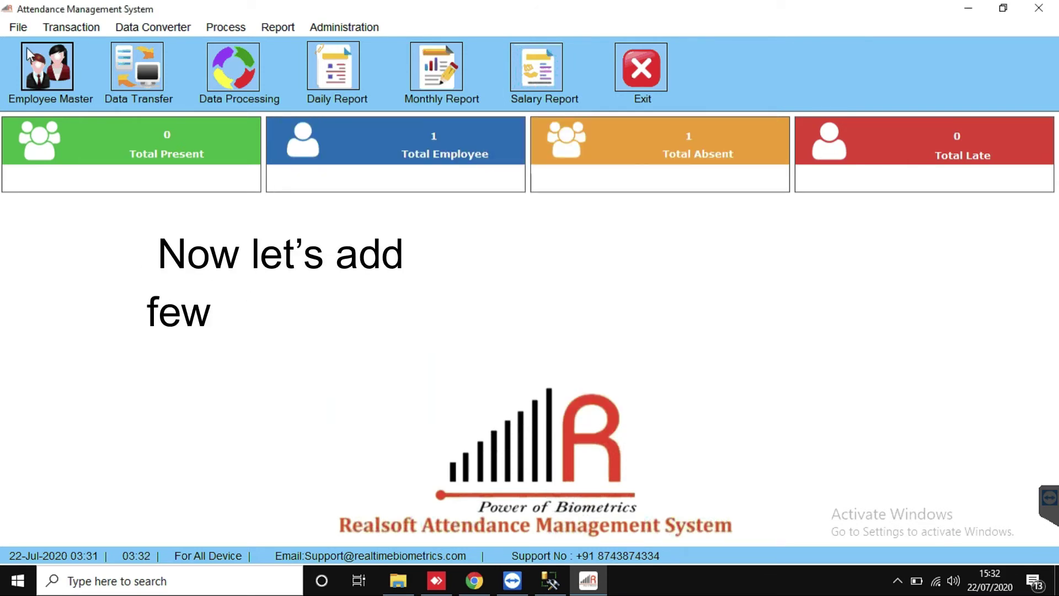
Step: Rename the DEMO employee to the first employee's full name and save it
click(45, 69)
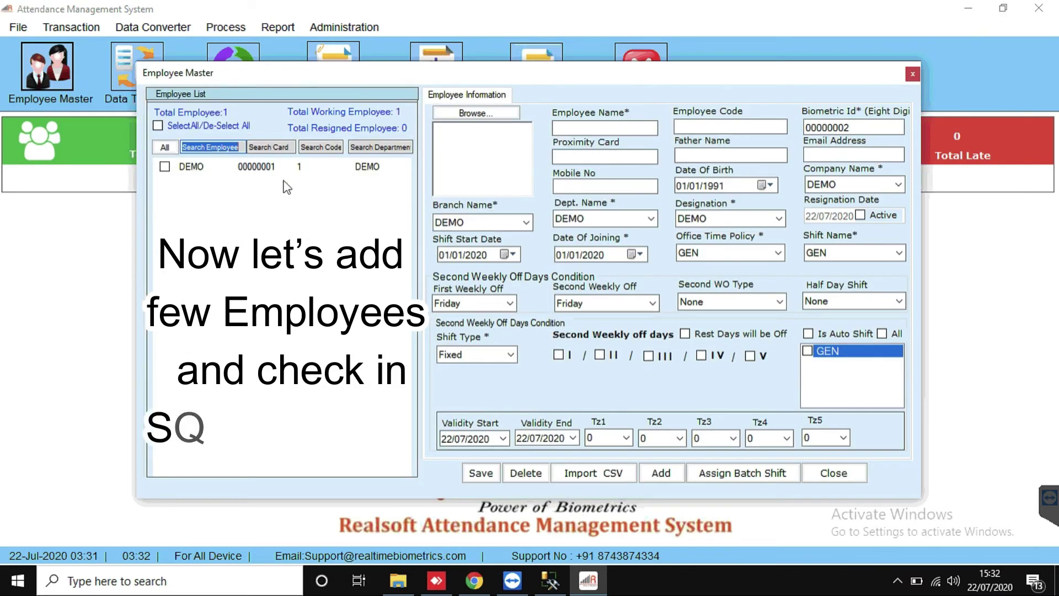
click(191, 166)
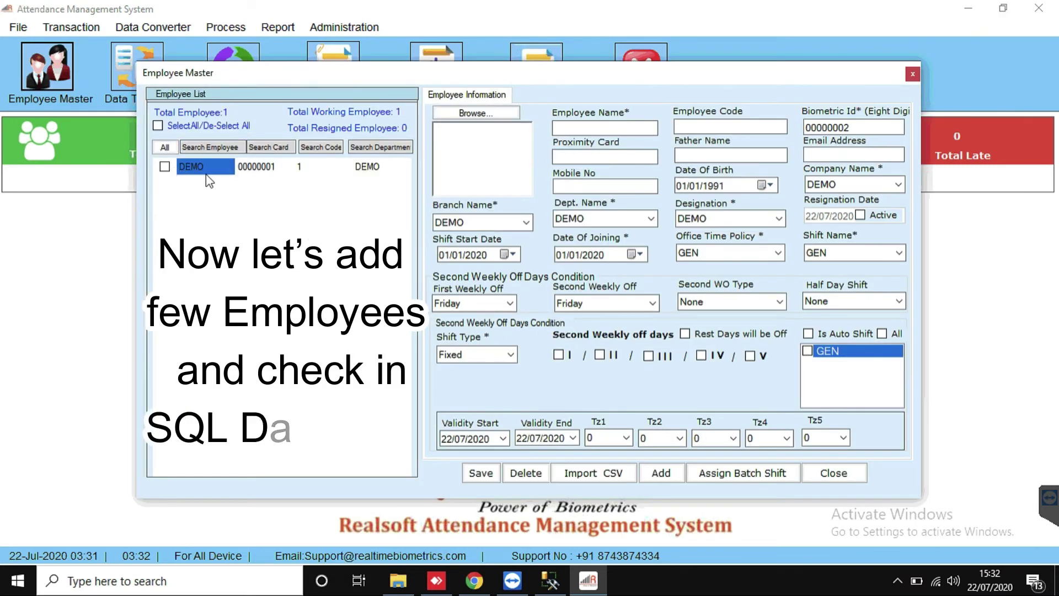
click(592, 131)
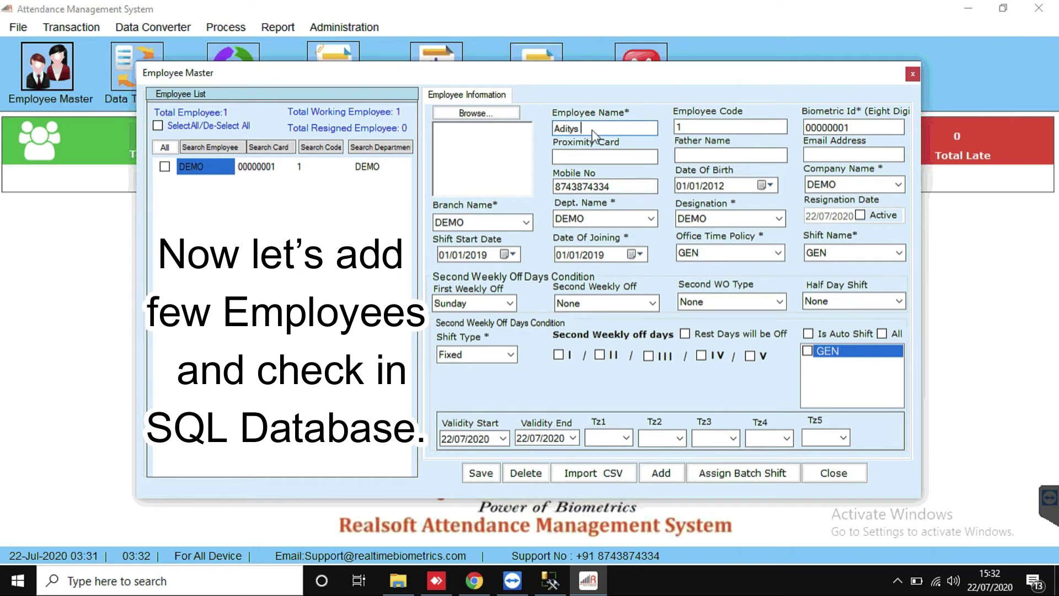
click(479, 473)
click(597, 339)
Step: Add a second employee by first name and save the record
click(661, 473)
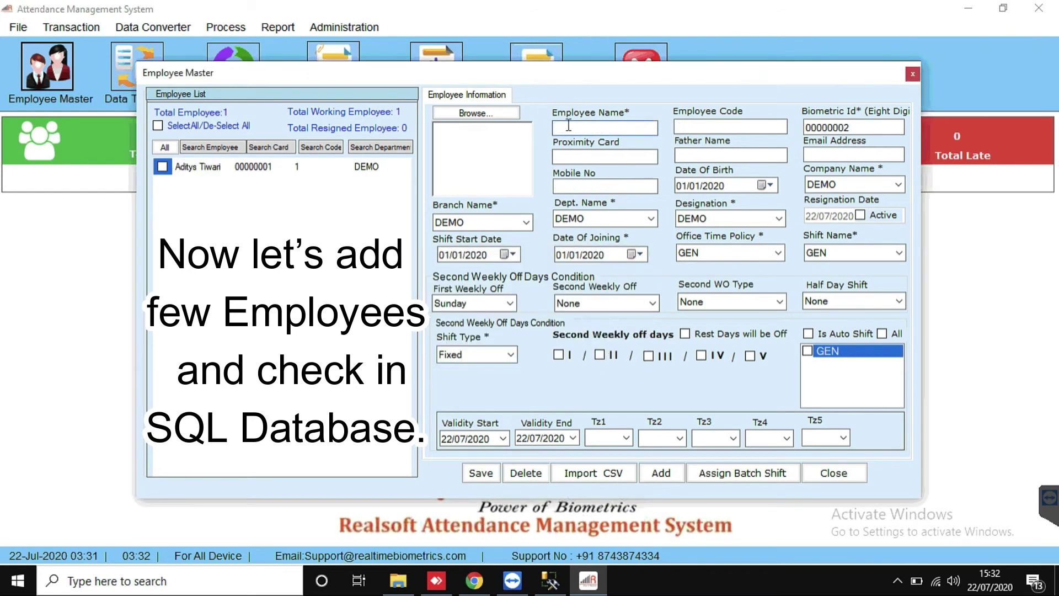
click(661, 473)
click(839, 475)
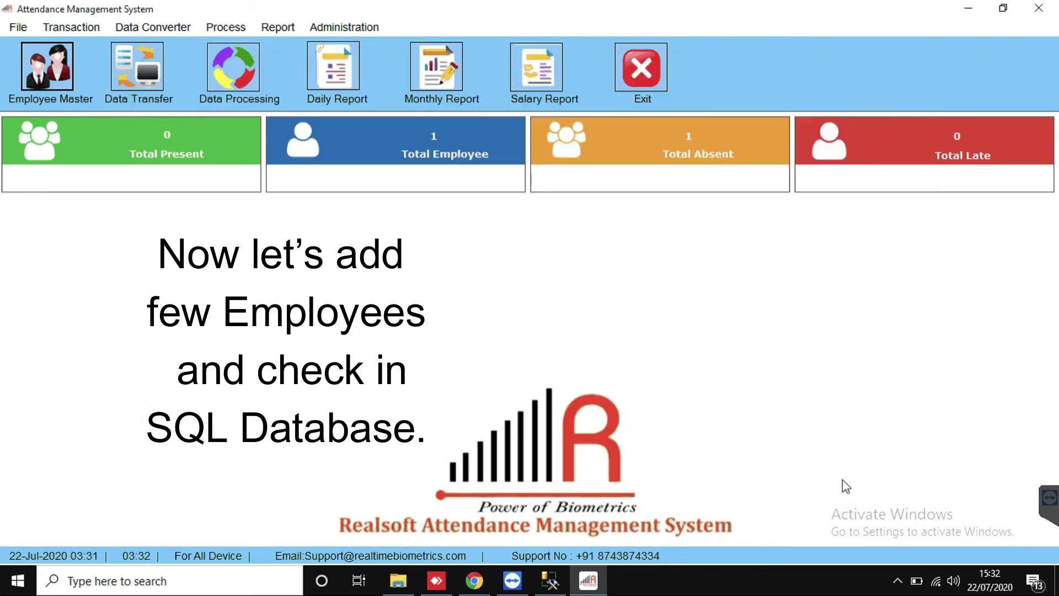
click(50, 55)
click(659, 474)
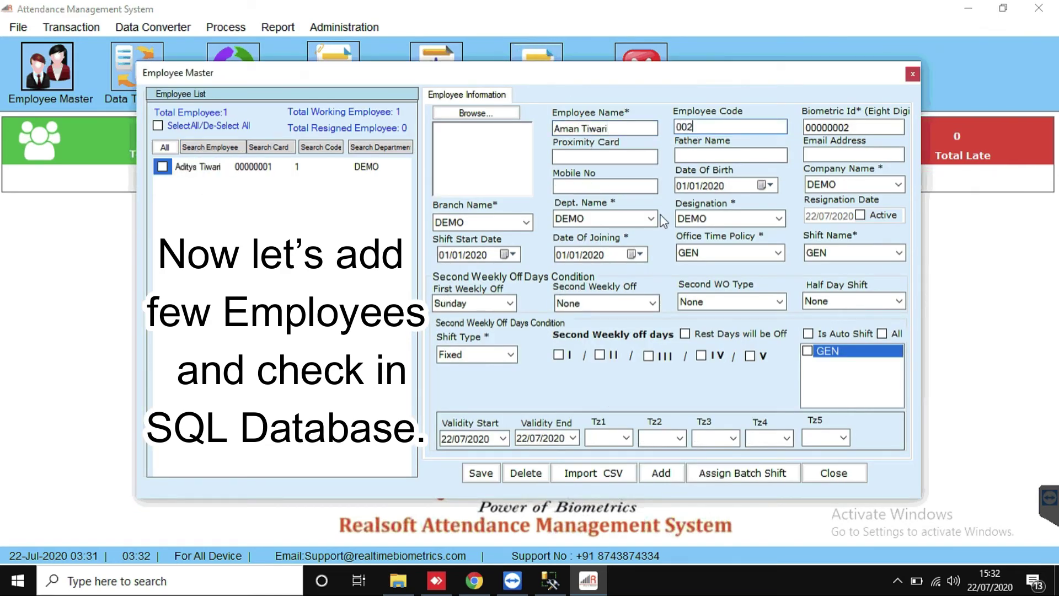
click(481, 473)
Step: Add a third employee with code 003, fixing the name's capitalisation, and save it
click(662, 472)
click(599, 128)
key(BackSpace)
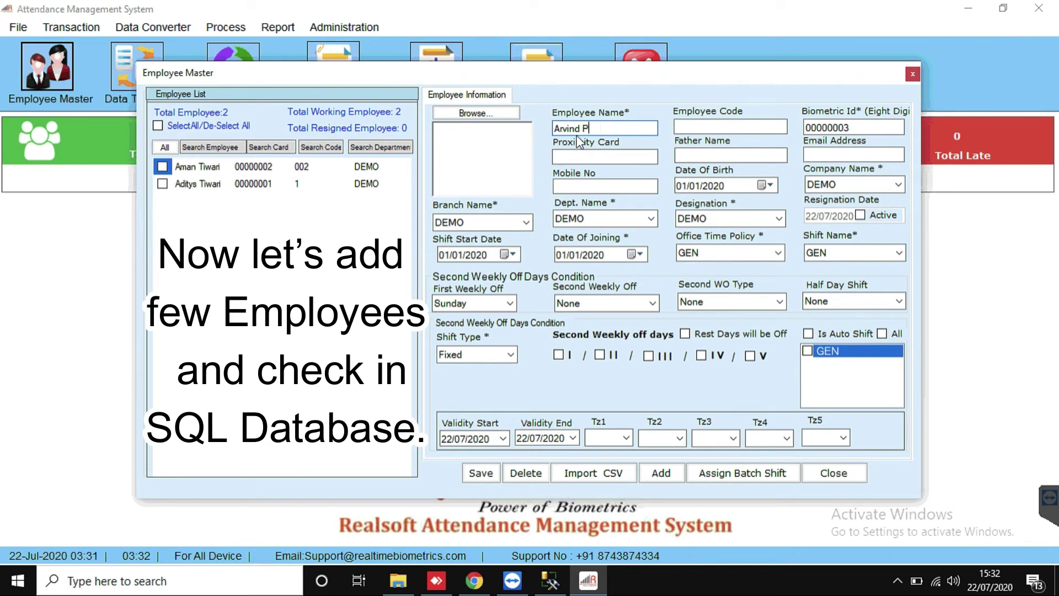
text(a)
click(698, 127)
text(003)
click(484, 481)
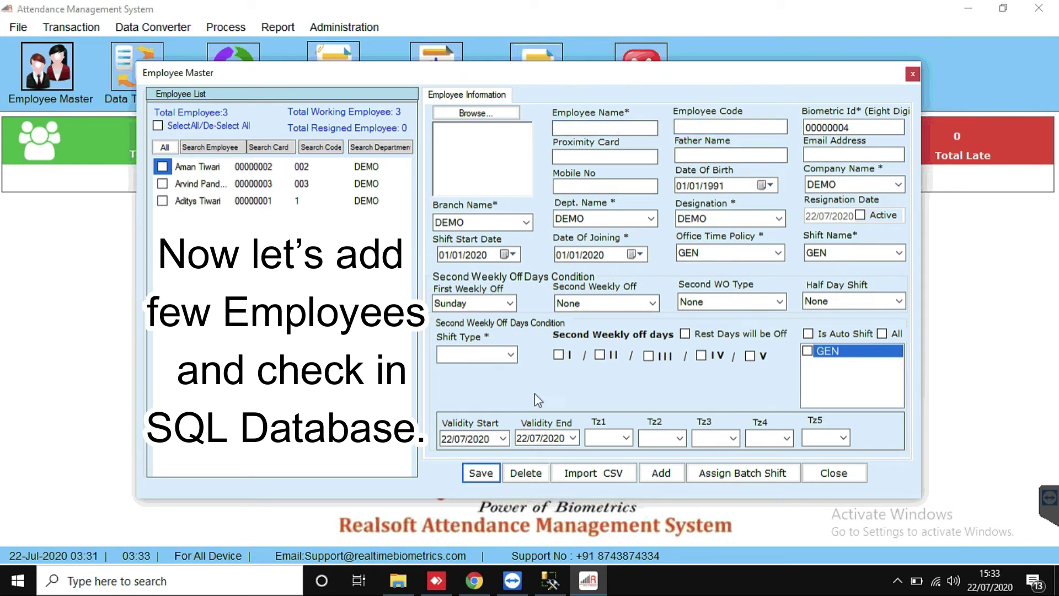
click(197, 184)
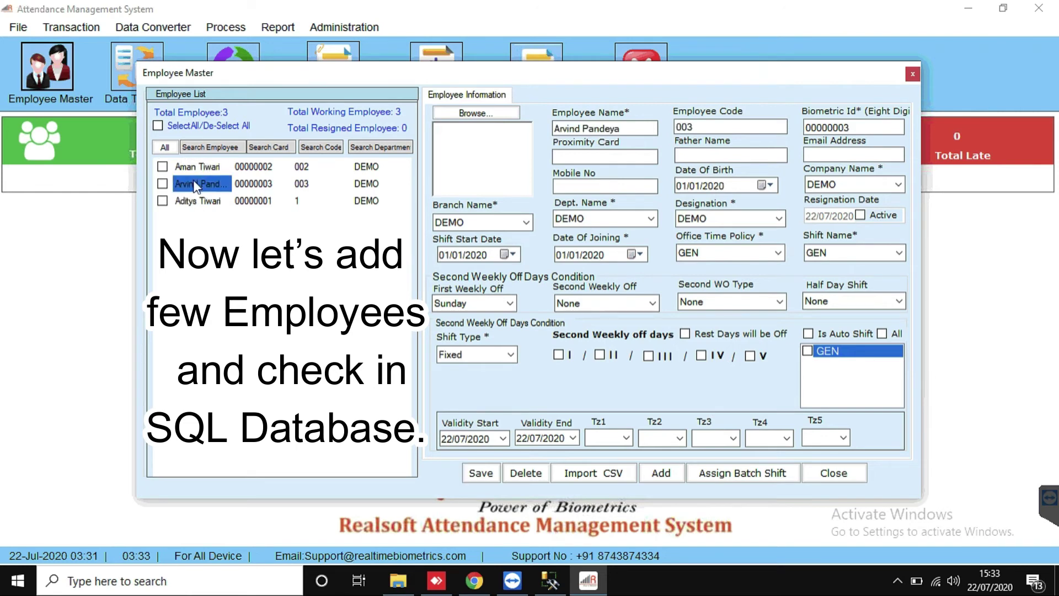
click(480, 473)
click(596, 338)
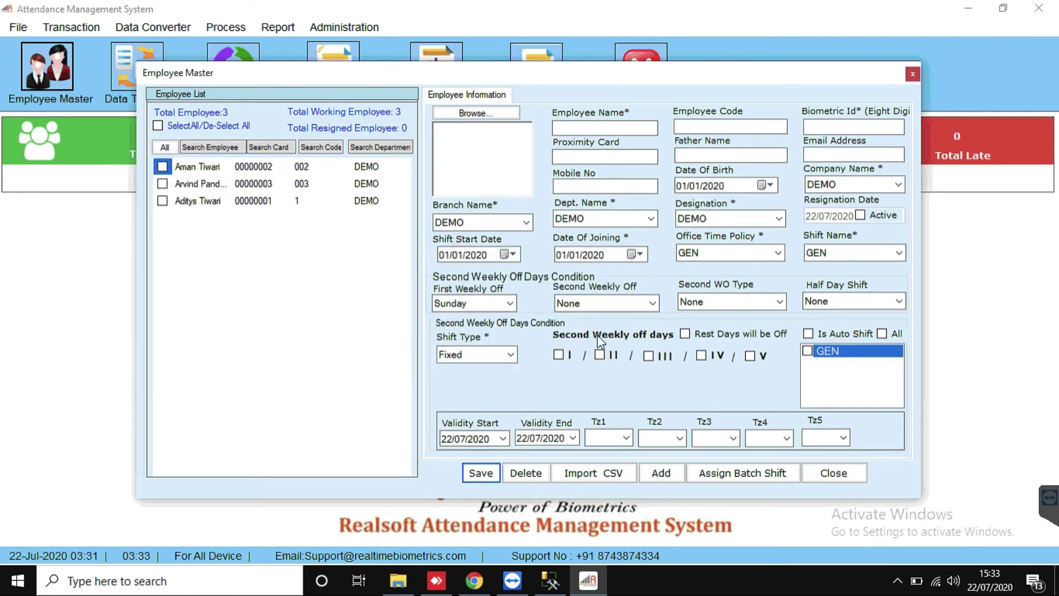
Step: Close the employee form, relaunch the attendance app, and log in as admin
click(840, 474)
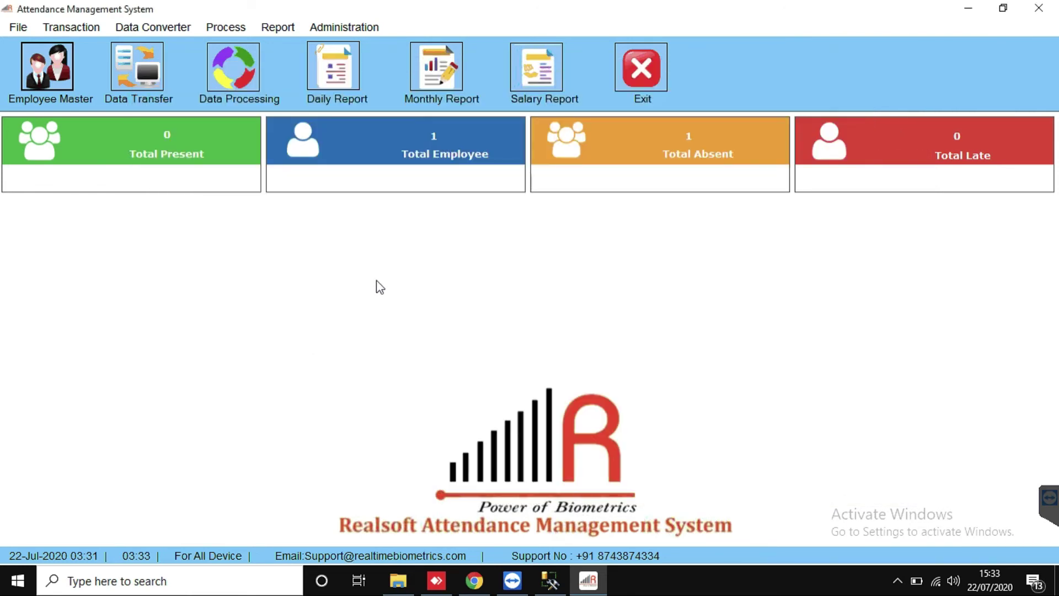
click(972, 8)
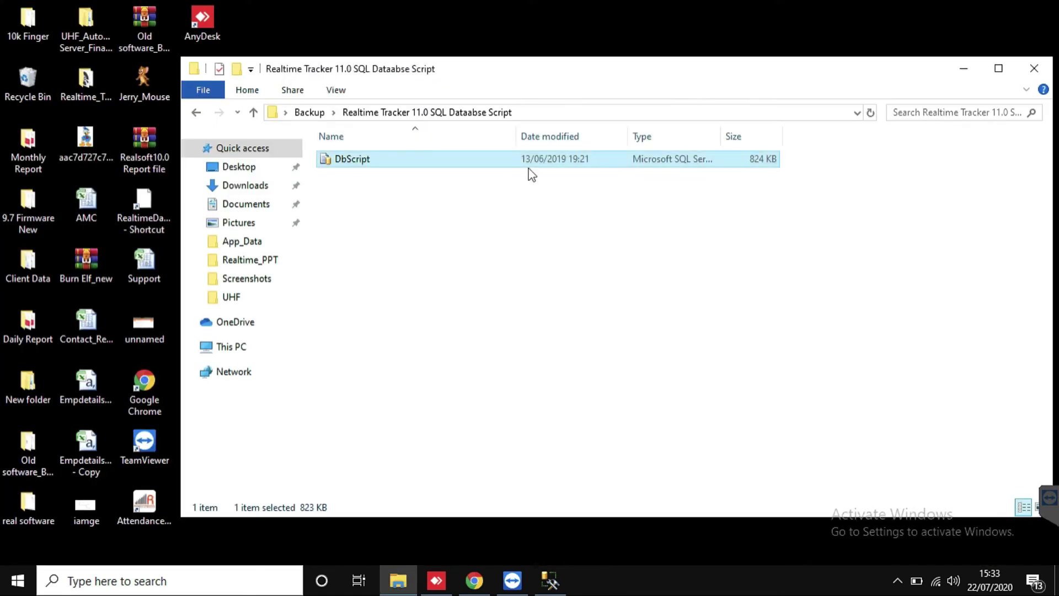
click(1035, 67)
double_click(153, 502)
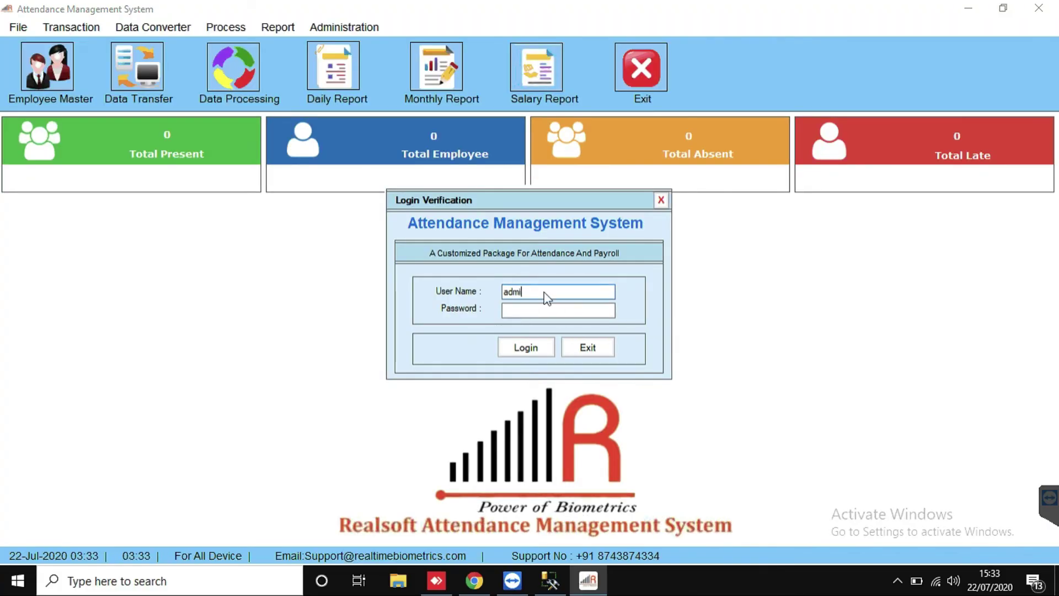
text(n)
key(Tab)
text(admin)
click(519, 352)
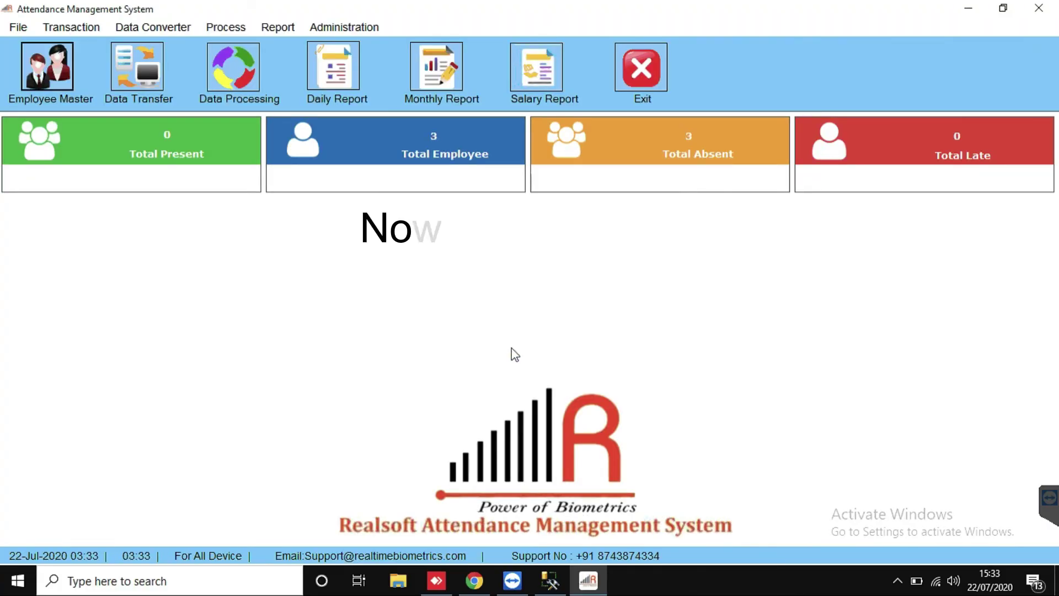
Step: Run select * from mst_user against realtime_tracker11 in SSMS
click(550, 581)
click(304, 181)
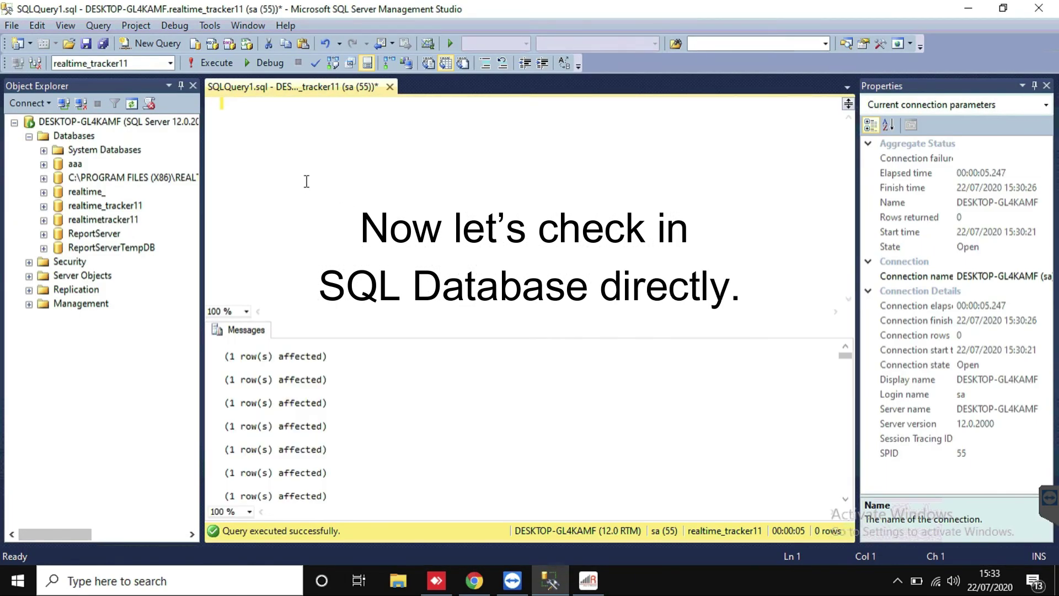
click(169, 64)
click(169, 64)
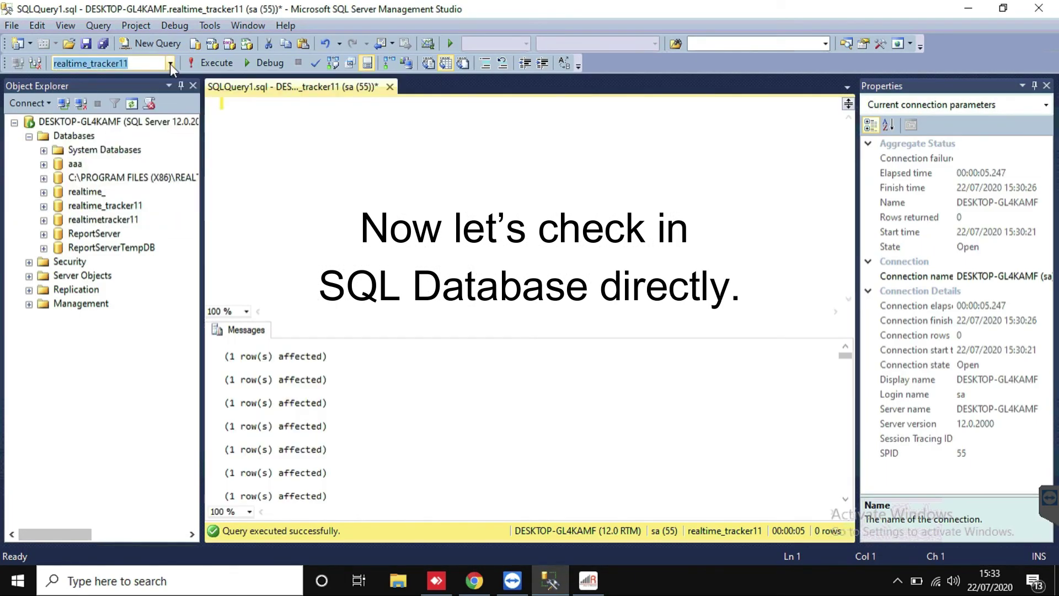
click(324, 137)
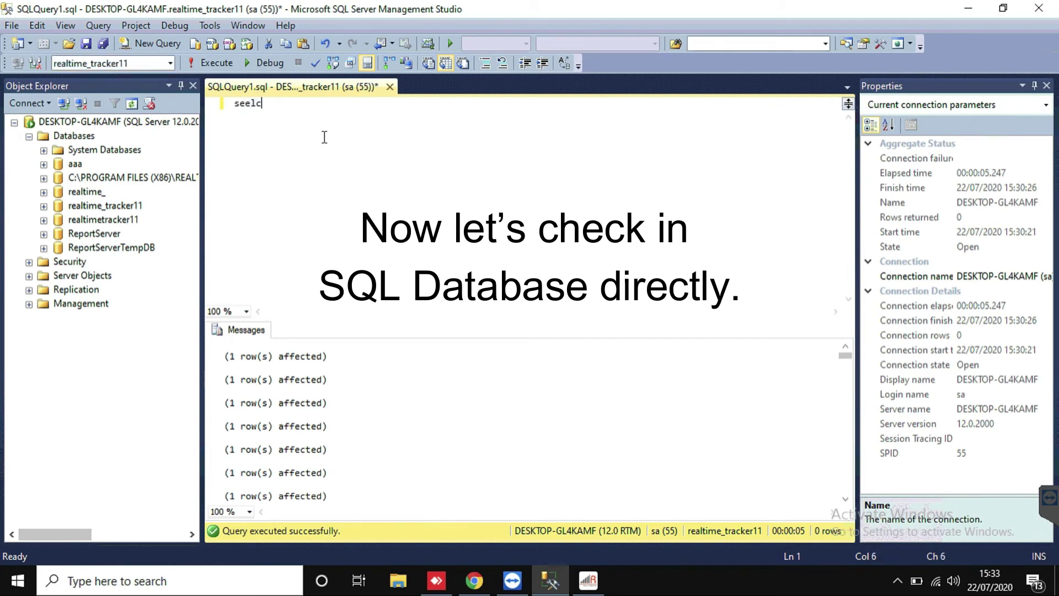
text(seelct *from mst_user)
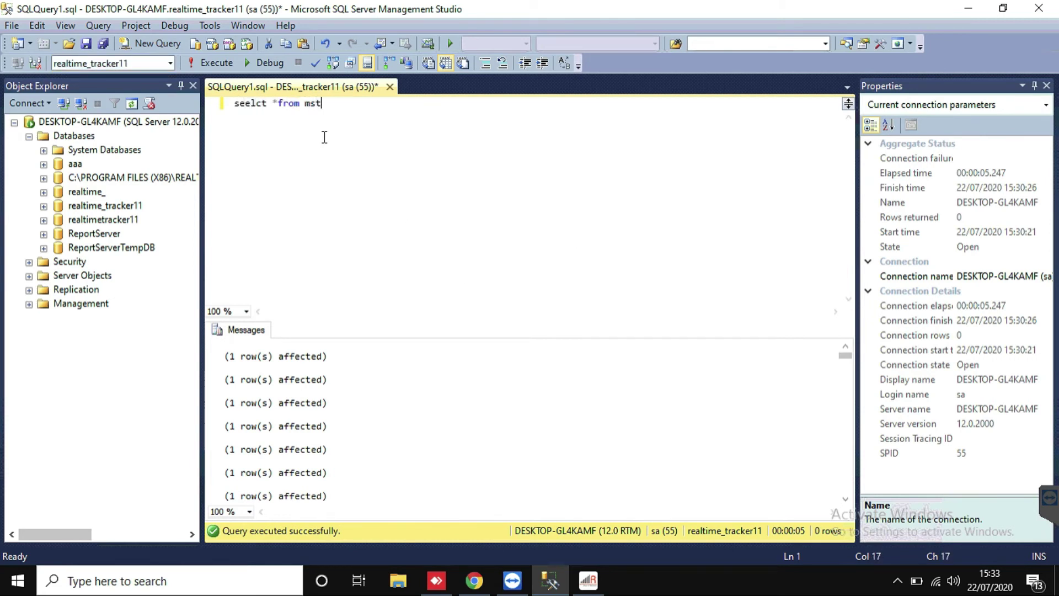
click(249, 102)
key(BackSpace)
text(e)
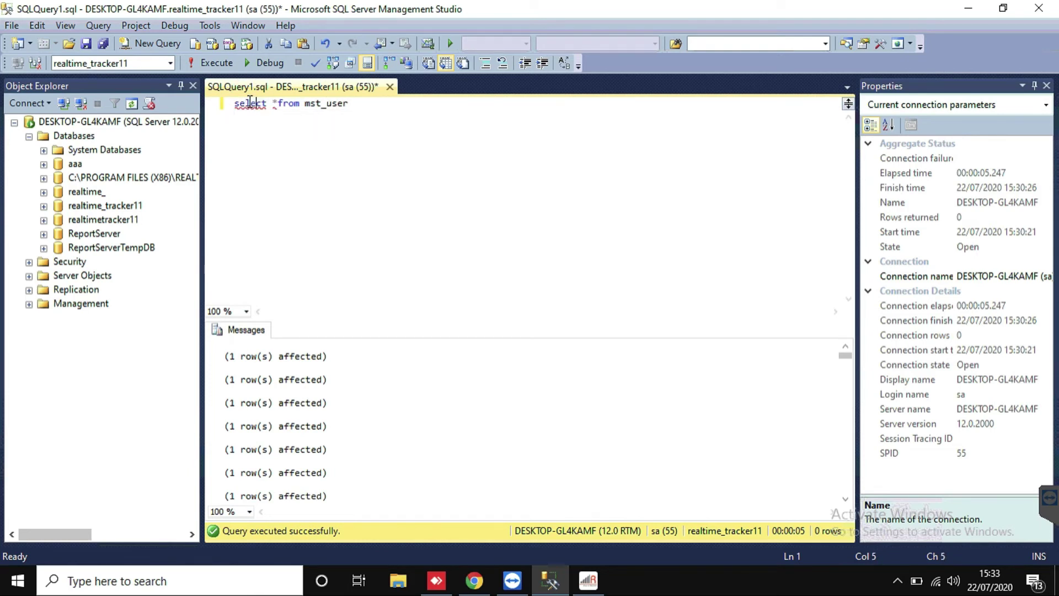
click(212, 62)
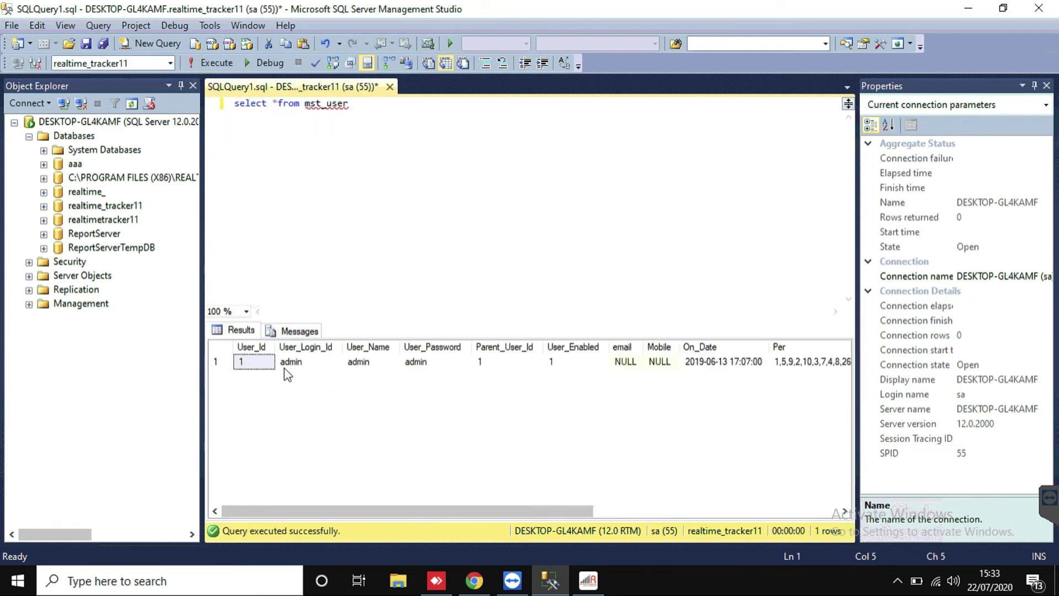
Step: Change the query to mst_employee, run it, and review the three employee names
click(355, 106)
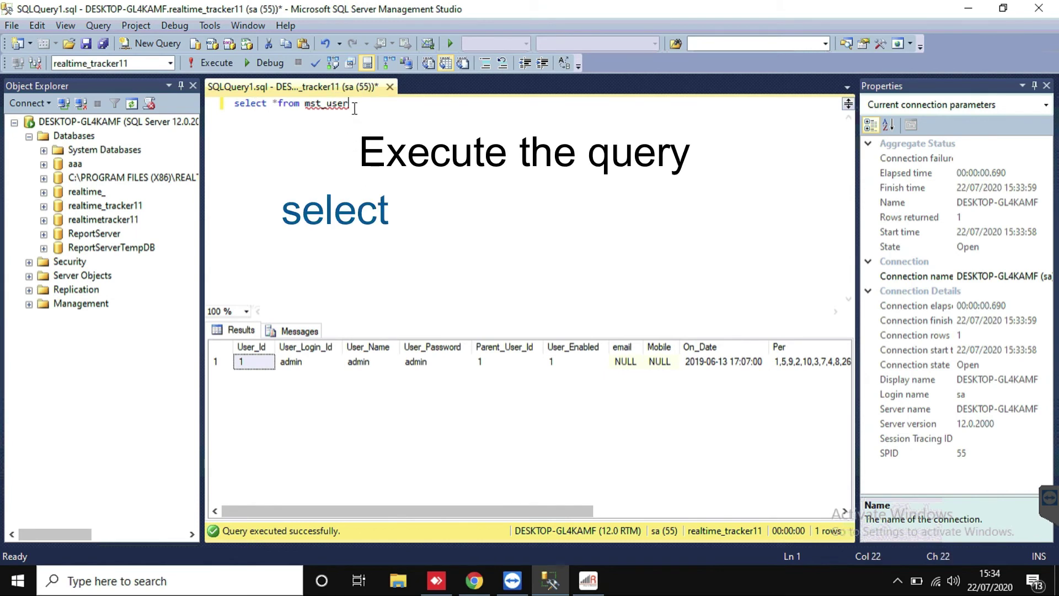
key(BackSpace)
key(BackSpace)
key(BackSpace)
key(BackSpace)
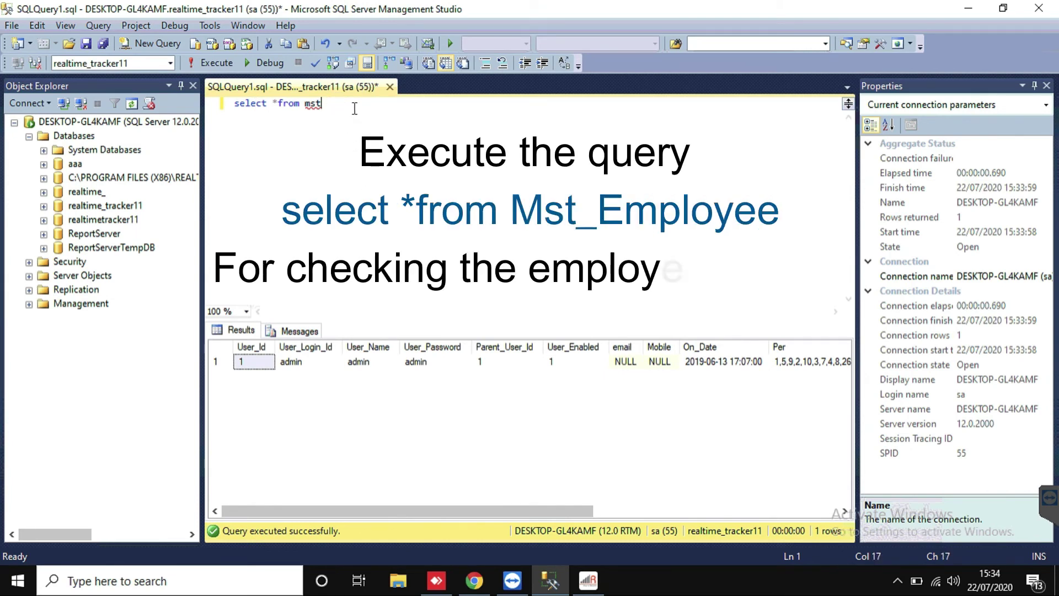
text(employee)
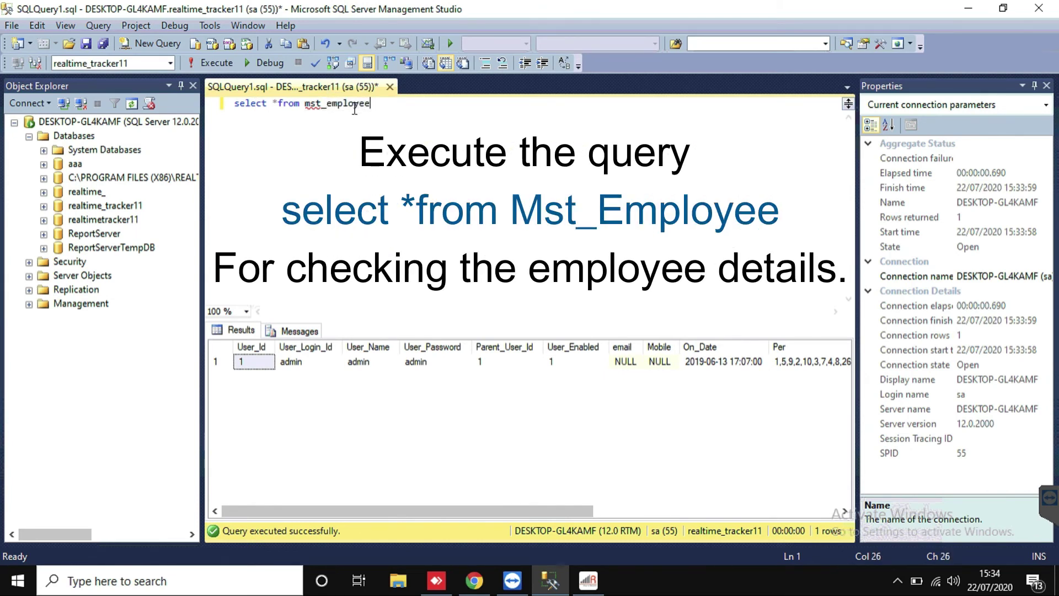
click(212, 62)
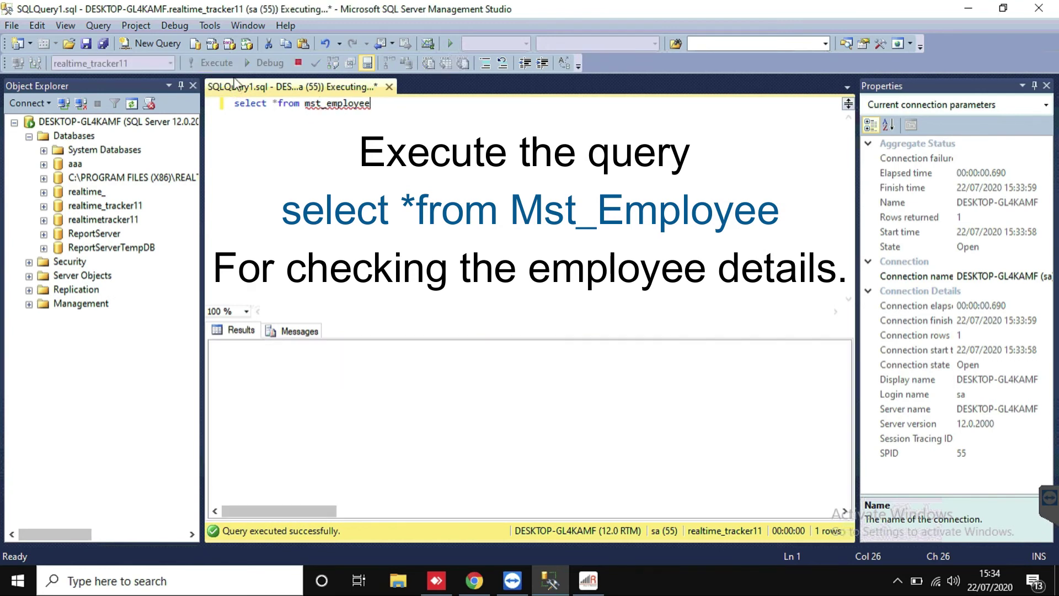
click(312, 362)
click(301, 377)
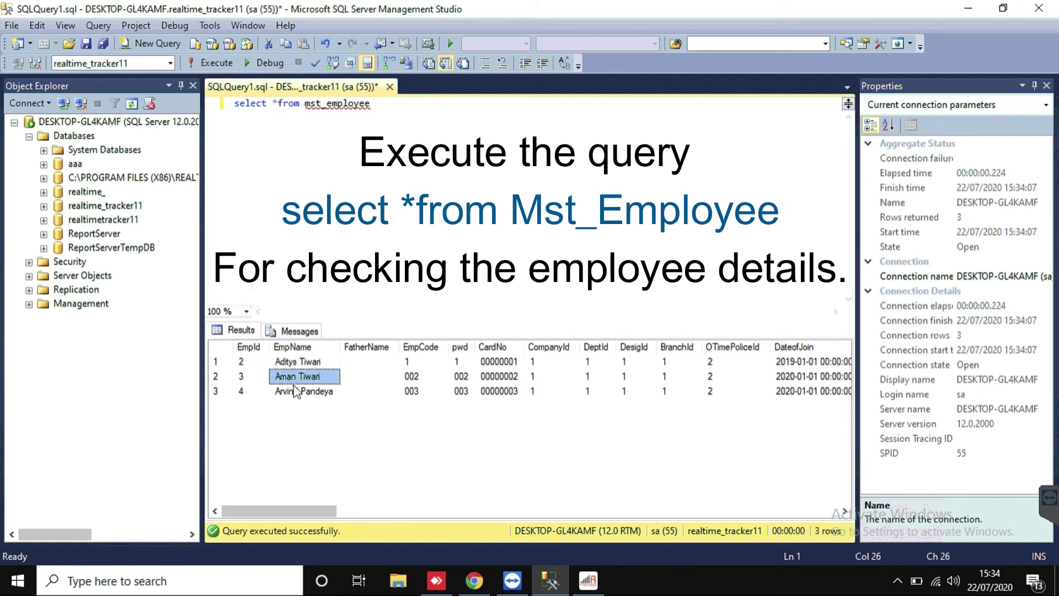
click(301, 391)
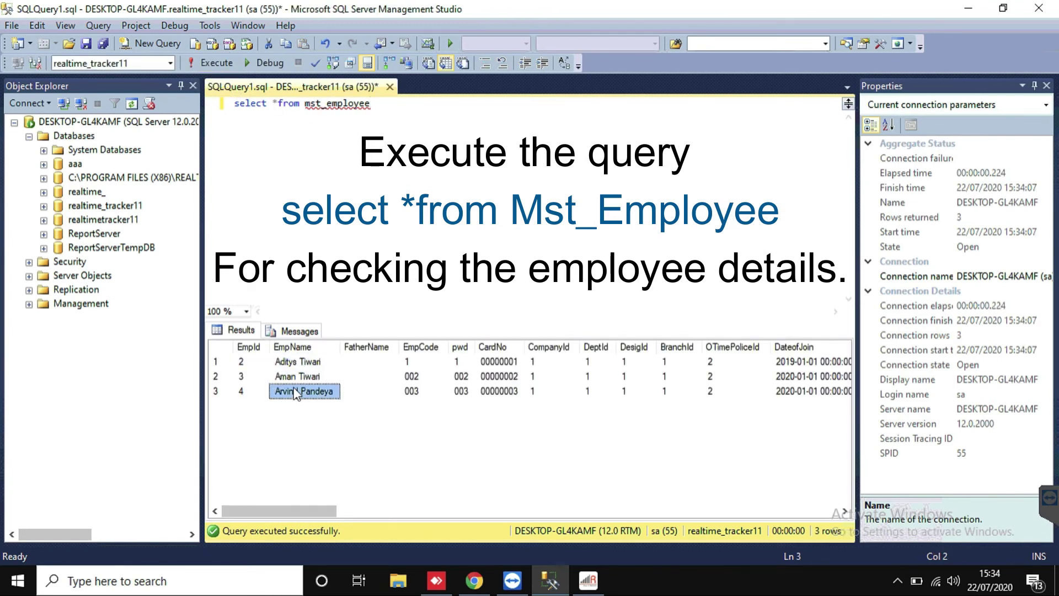
click(589, 579)
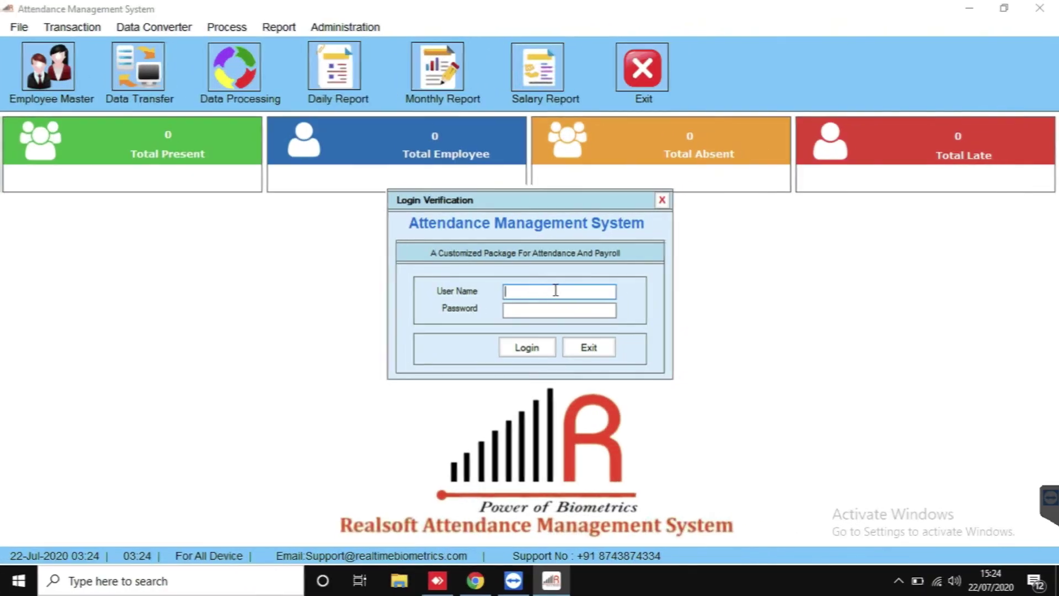
Step: Log in with the admin credentials and open the Administration menu
text(admin)
key(Tab)
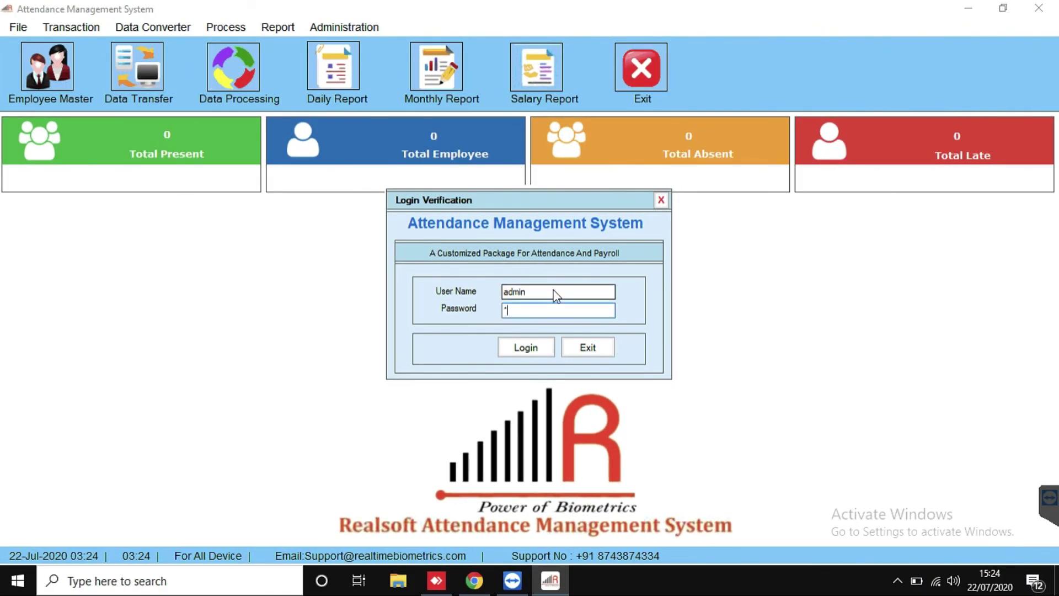
text(admin)
click(531, 352)
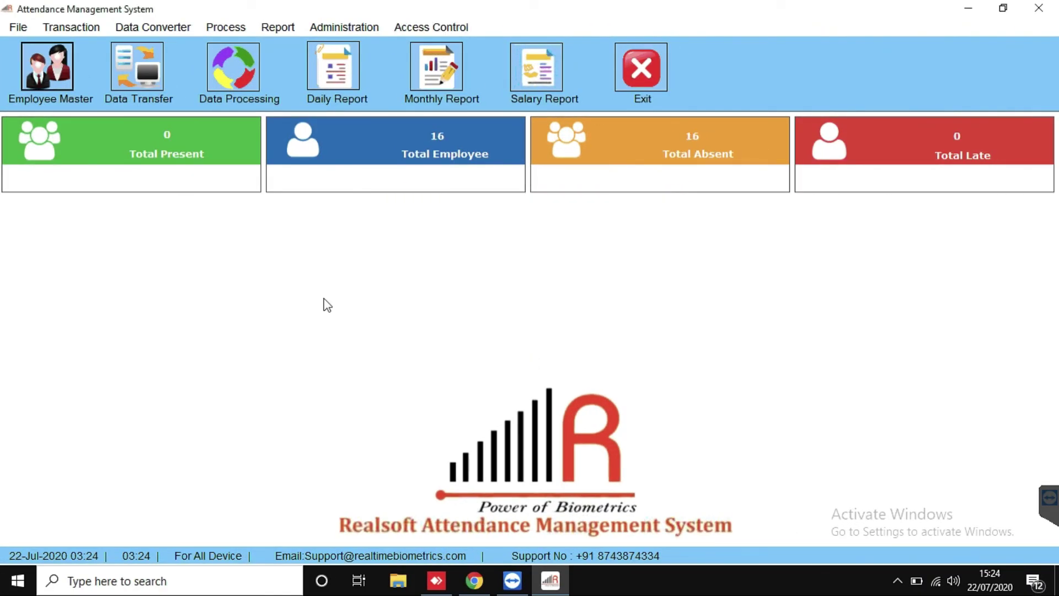
click(352, 28)
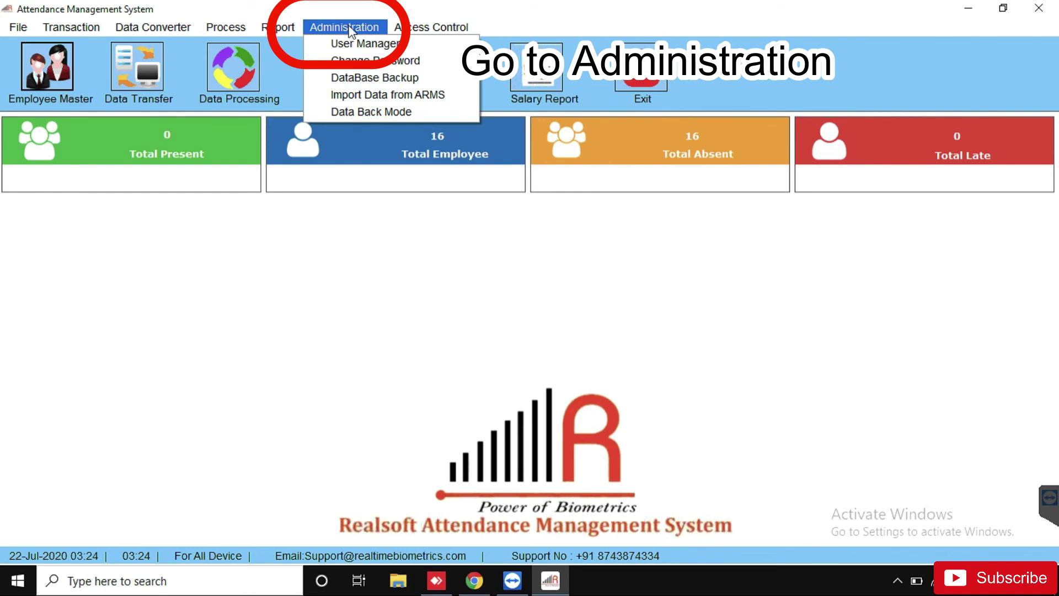
Step: Choose SQL SERVER in Data Back Mode and select the existing server, database, user and password values
click(352, 111)
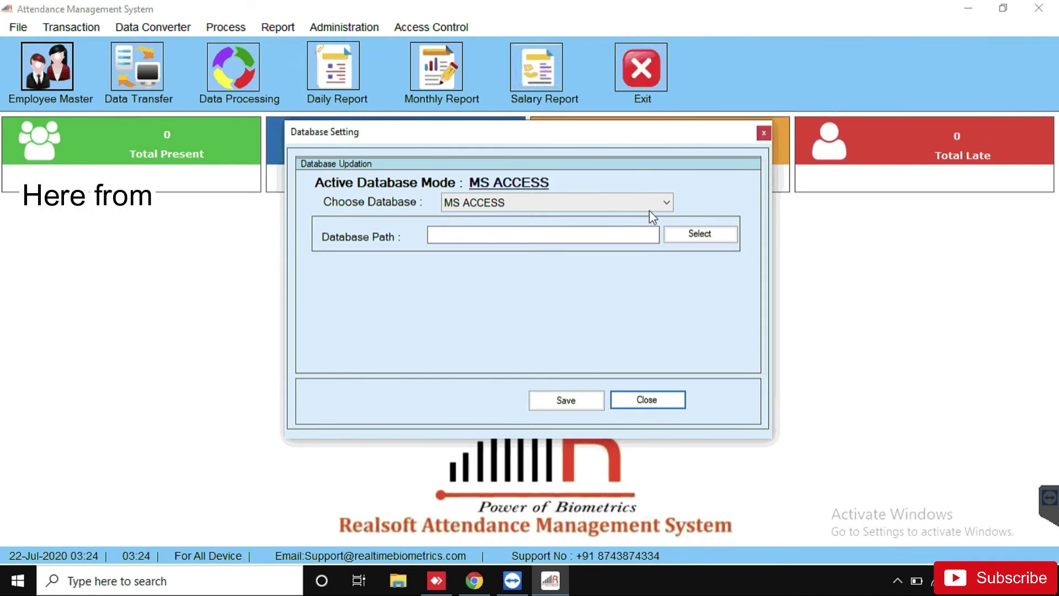
click(665, 202)
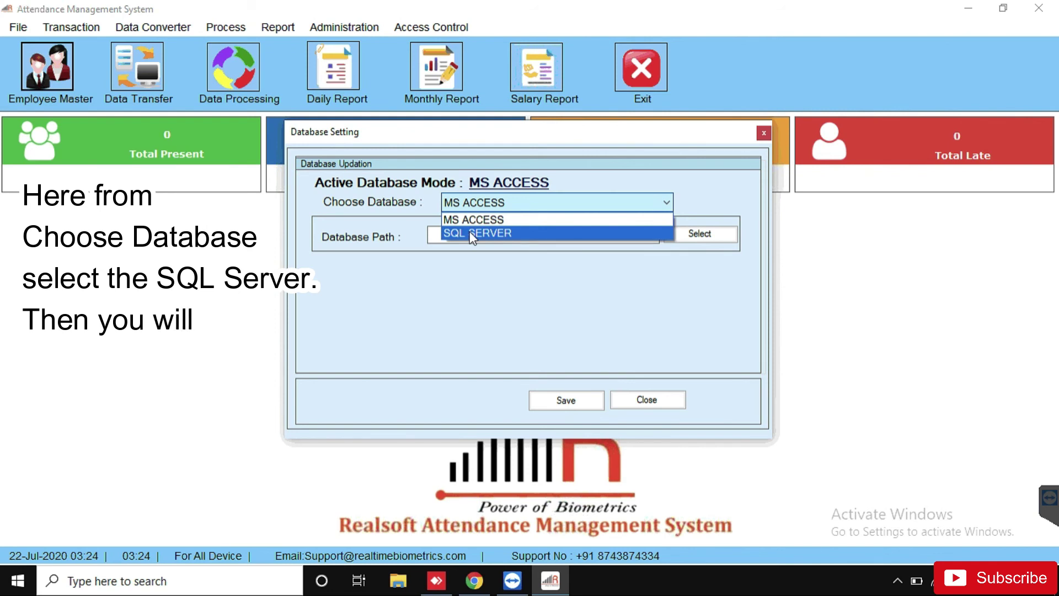
click(472, 234)
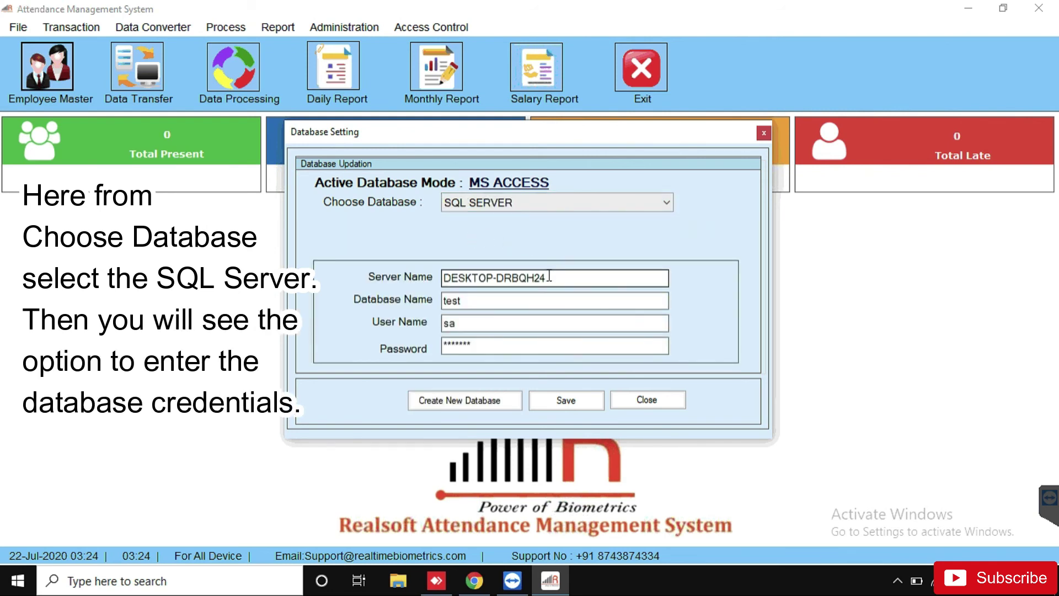
drag(548, 277, 404, 276)
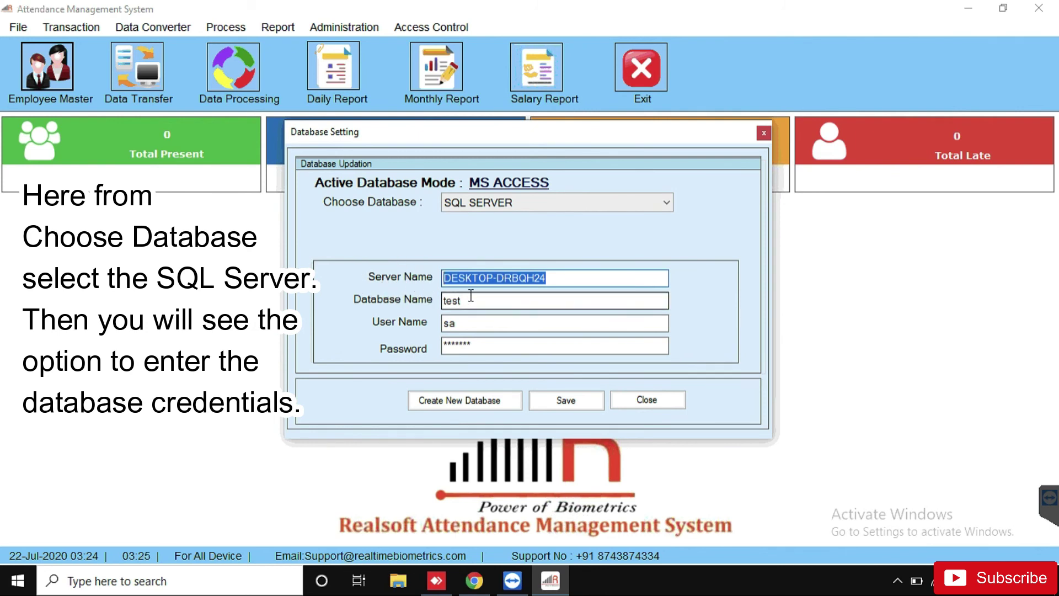
drag(463, 300, 389, 299)
drag(461, 323, 405, 322)
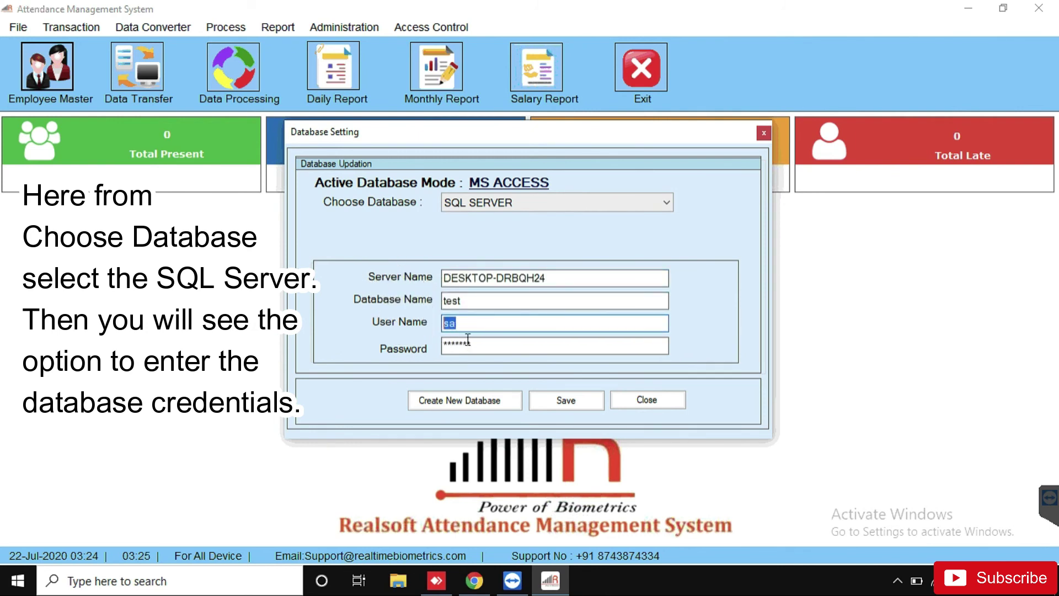
drag(470, 345, 262, 342)
click(219, 341)
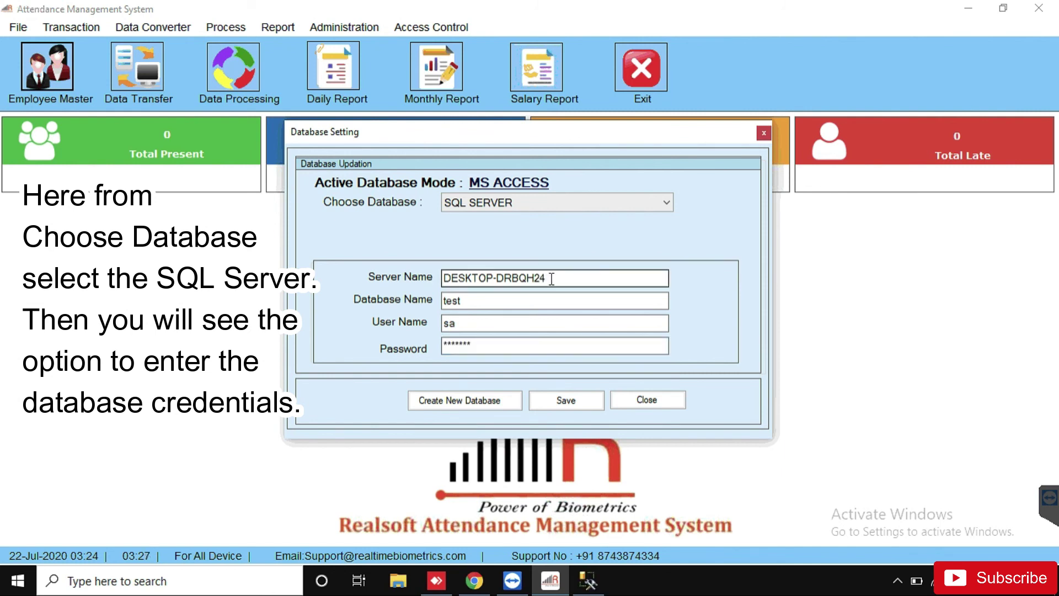
Step: Set Server Name to DESKTOP-GL4KAMF and Database Name to realtimetracker11, then select the password
drag(547, 278, 443, 278)
key(BackSpace)
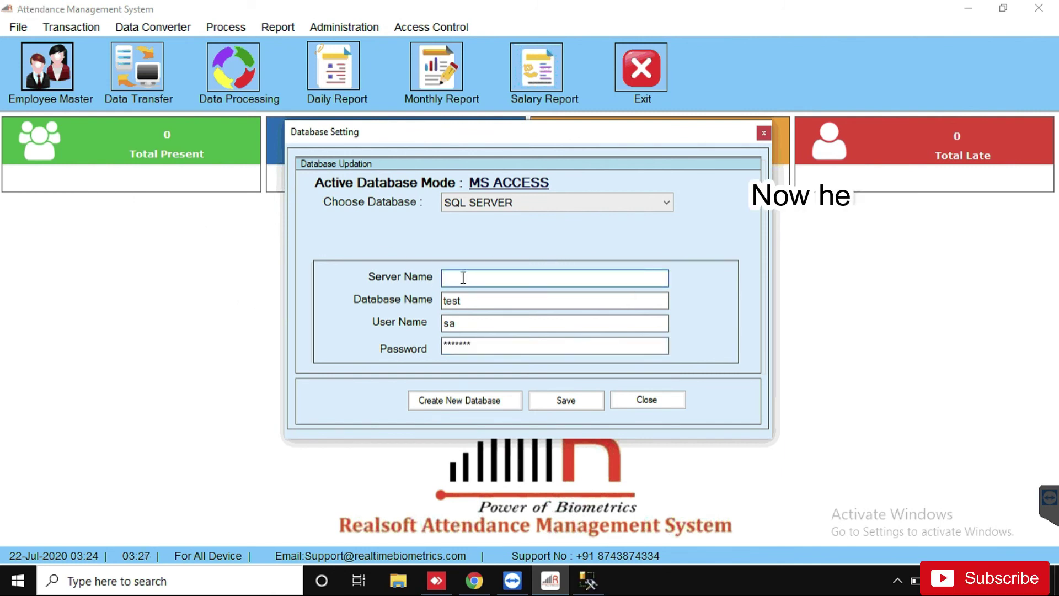
right_click(447, 277)
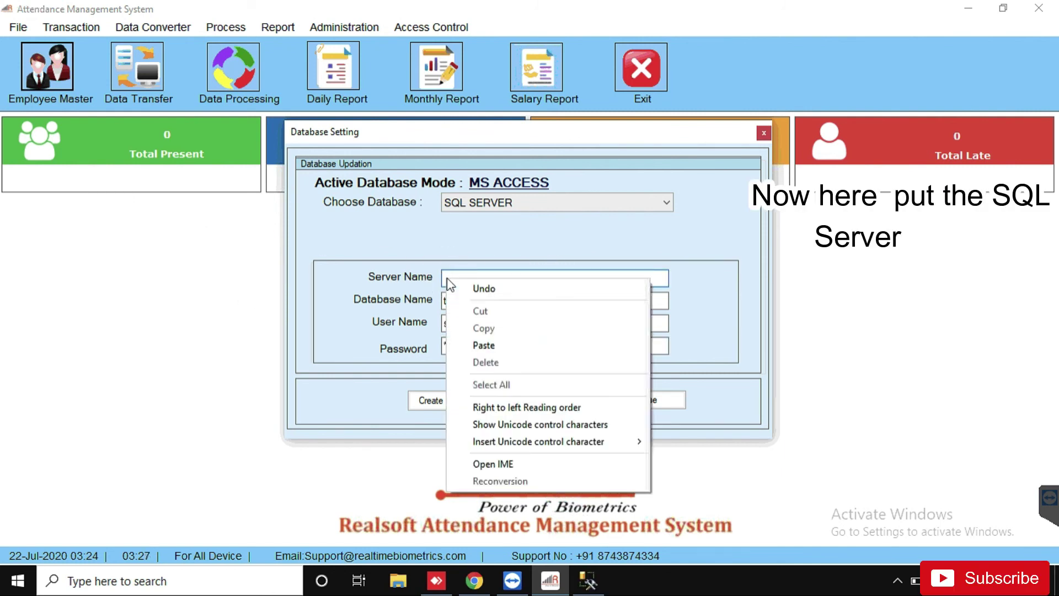
click(496, 346)
click(472, 300)
double_click(471, 301)
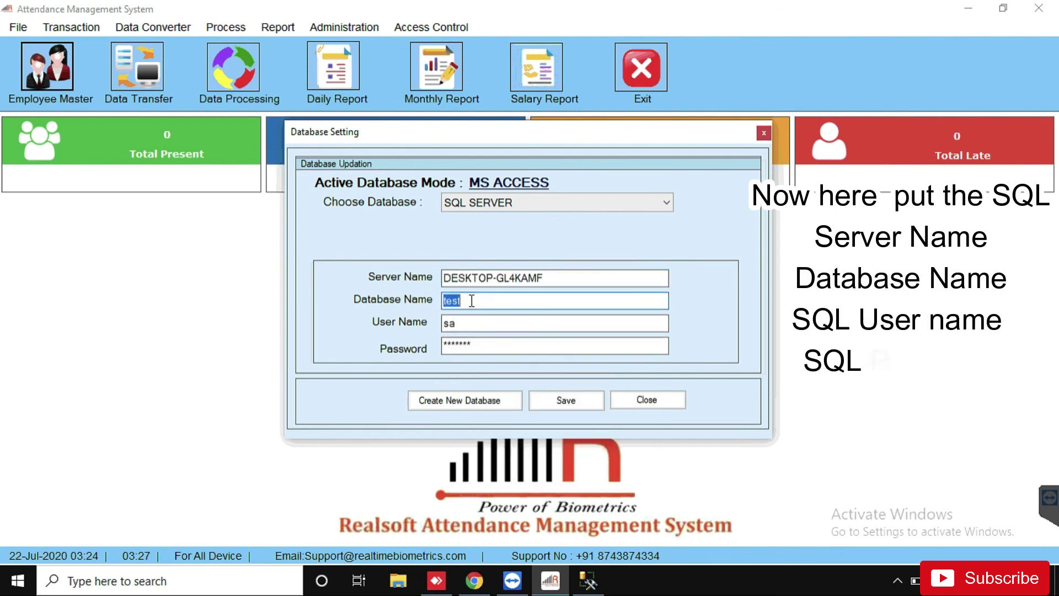
text(realtime)
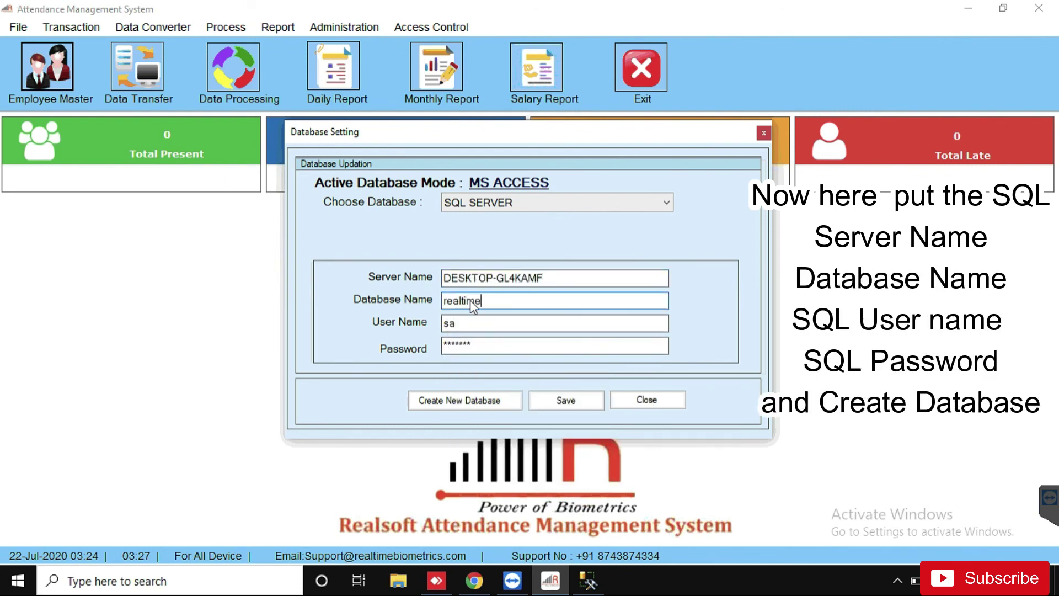
text(tracker11)
key(Tab)
click(391, 343)
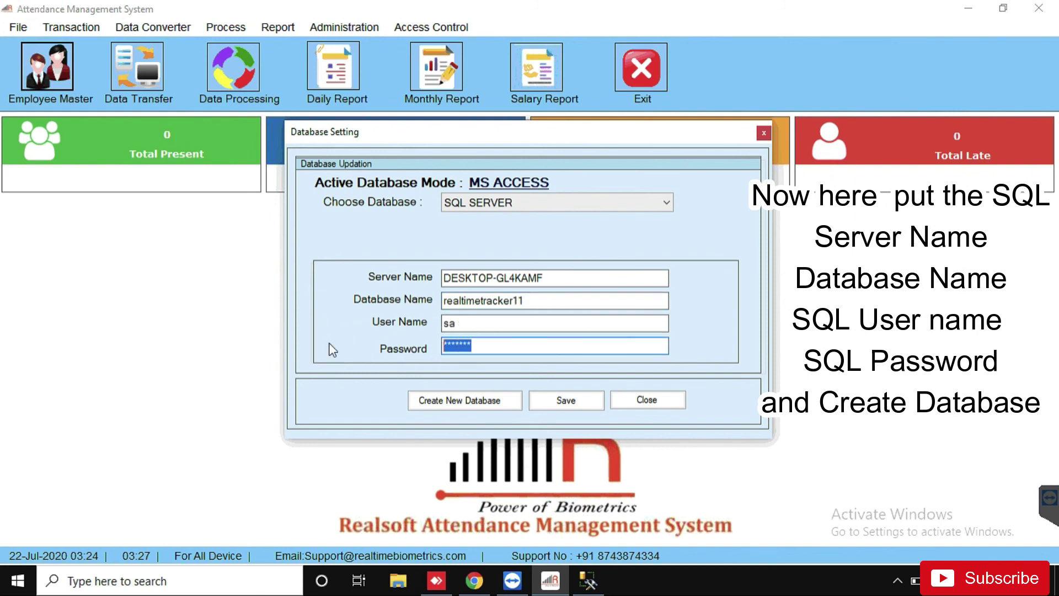